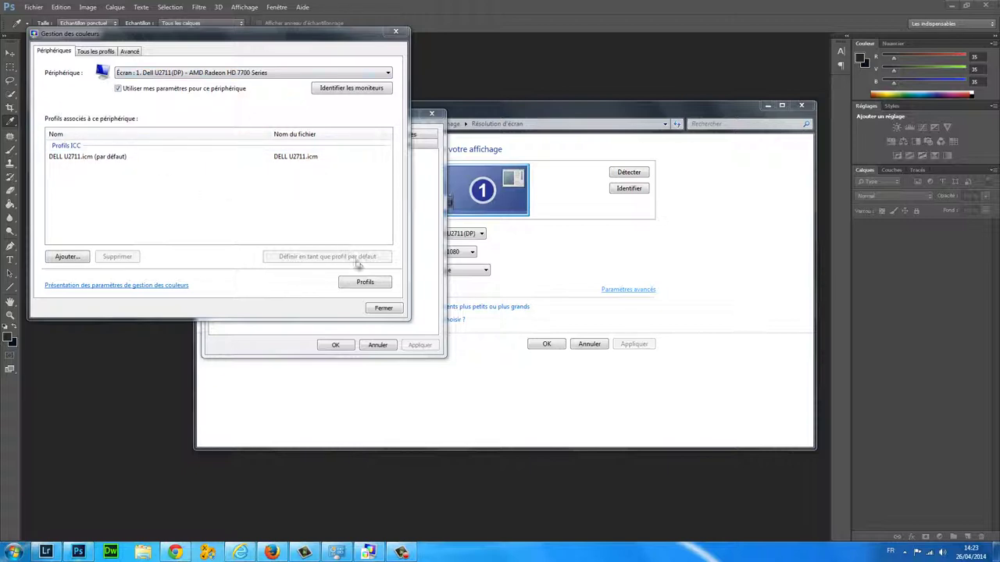
Close the Windows colour management, monitor properties and screen resolution windows.
{"action": "left_click", "coordinate": [382, 310]}
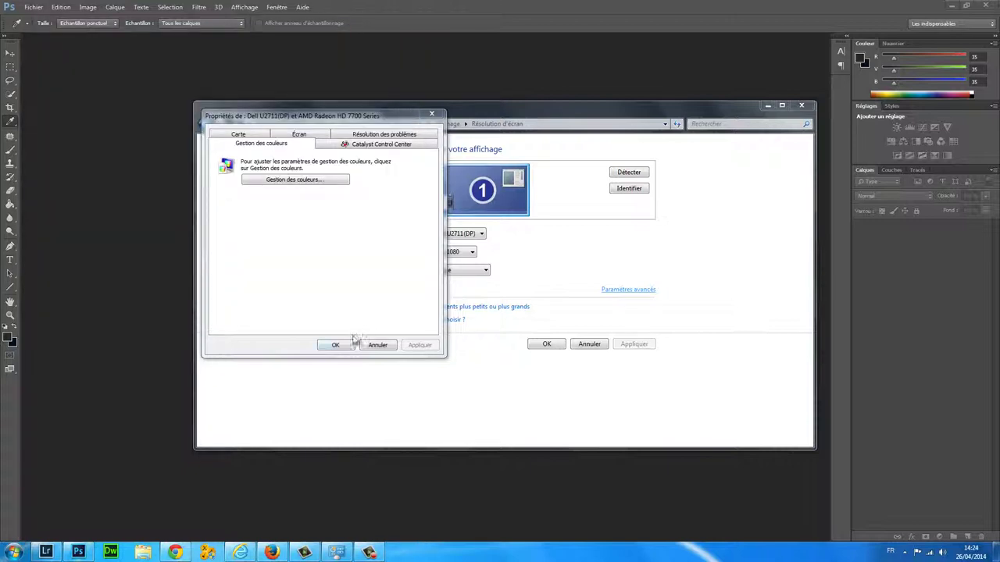
{"action": "left_click", "coordinate": [343, 346]}
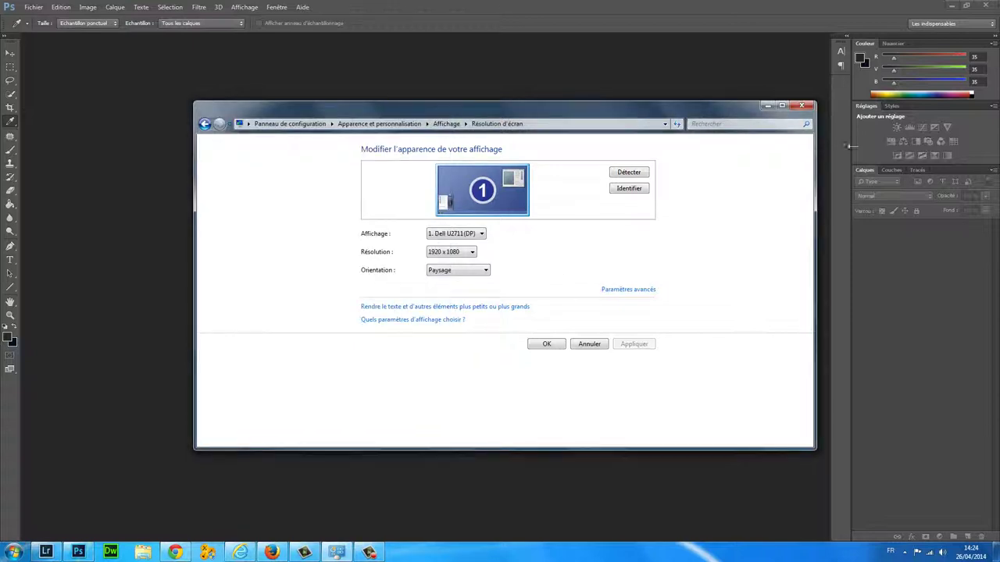
{"action": "left_click", "coordinate": [802, 105]}
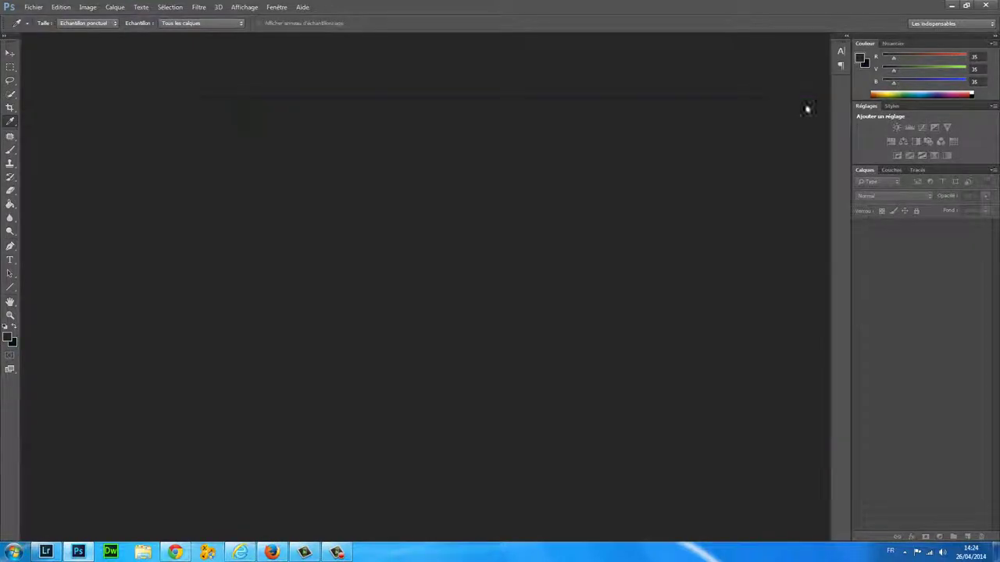
Review Photoshop's colour settings, including the available presets and working spaces, and accept them.
{"action": "left_click", "coordinate": [61, 8]}
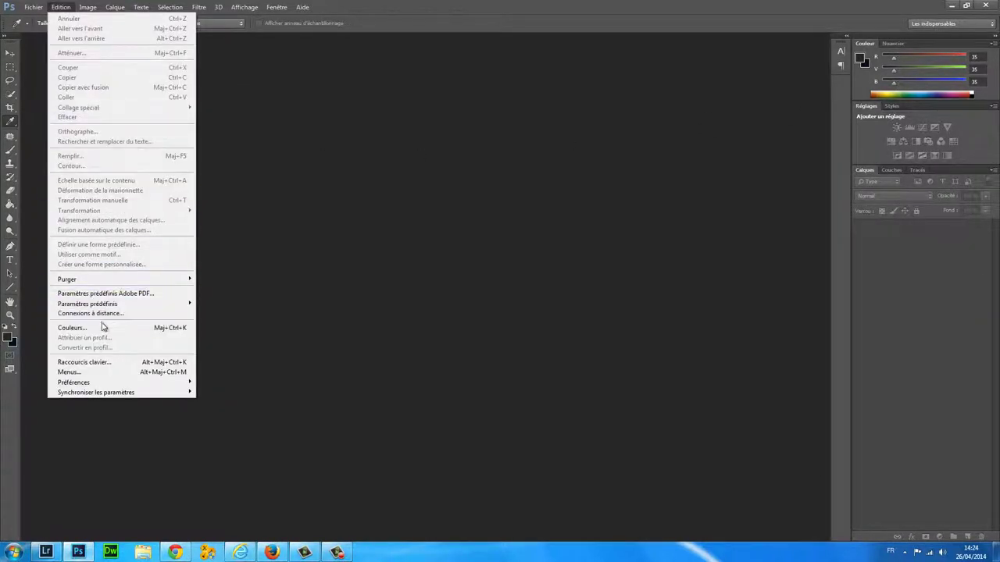
{"action": "left_click", "coordinate": [107, 327]}
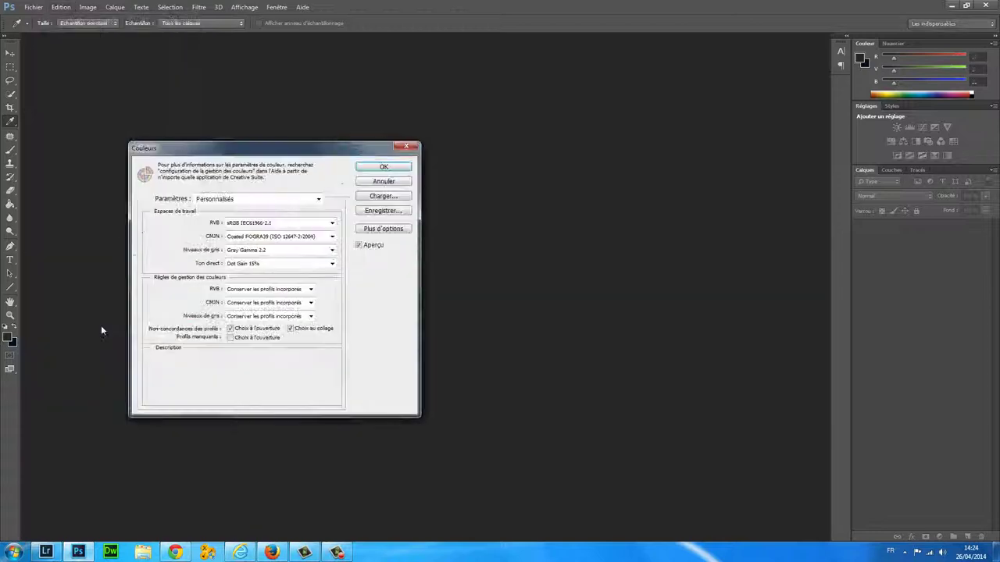
{"action": "left_click", "coordinate": [319, 199]}
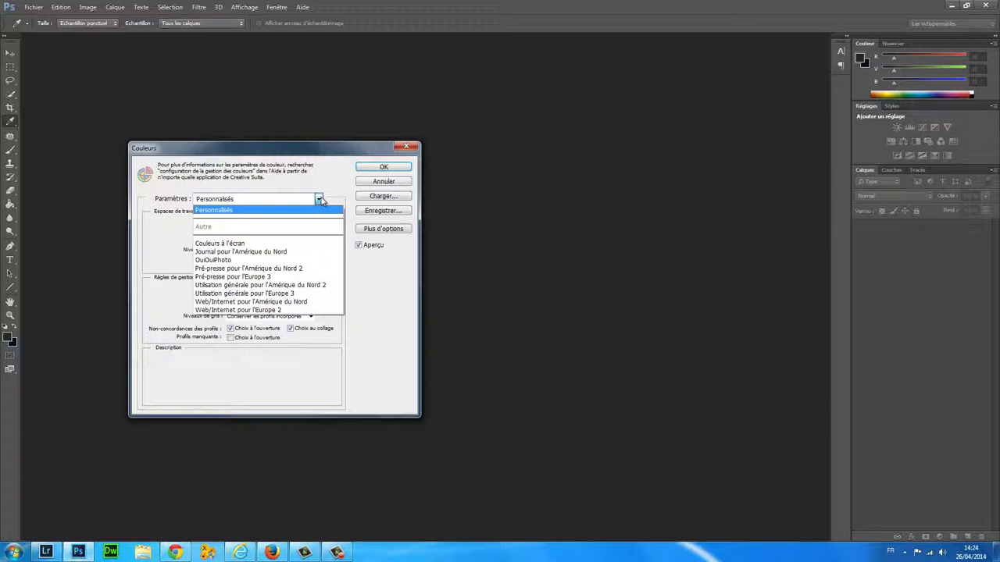
{"action": "left_click", "coordinate": [386, 262]}
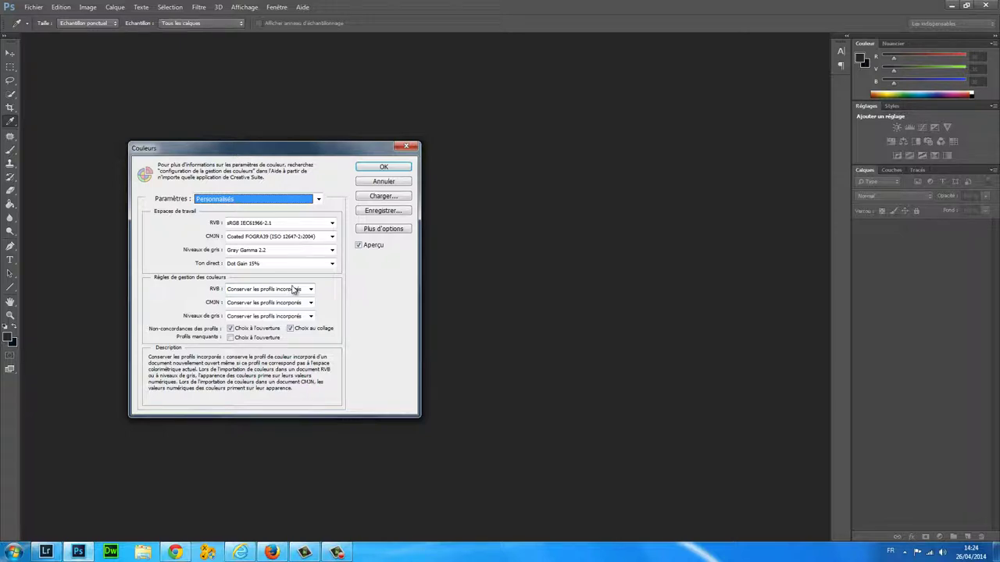
{"action": "left_click", "coordinate": [375, 169]}
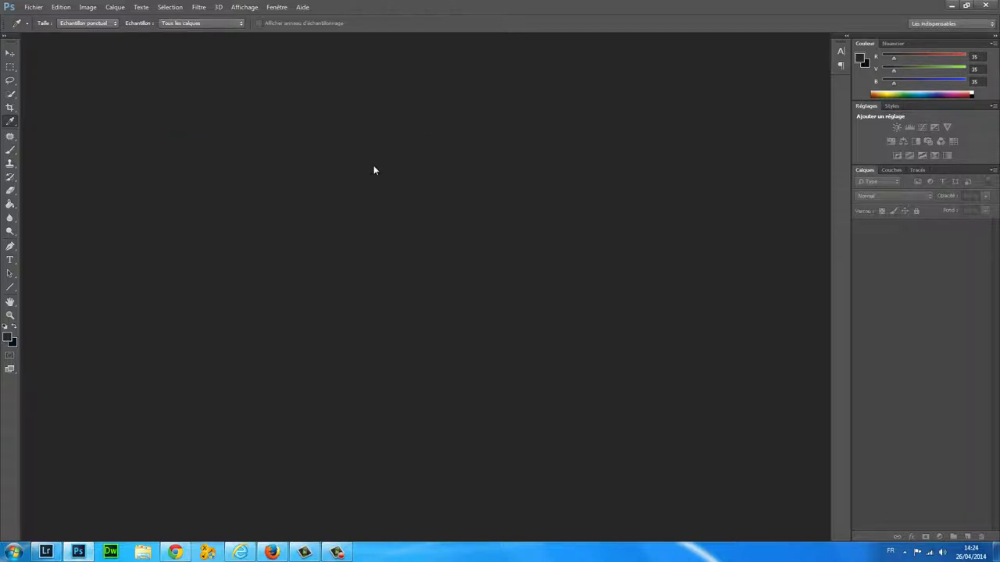
Switch to Lightroom and export the moth photo to disk with the Forum 1000 preset as a JPEG in sRVB.
{"action": "left_click", "coordinate": [46, 552]}
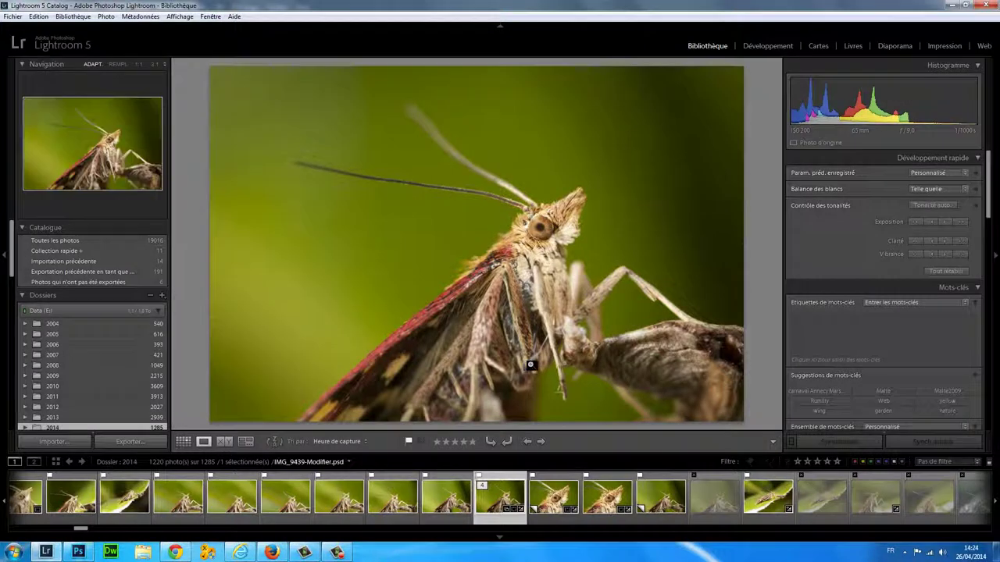
{"action": "right_click", "coordinate": [509, 236]}
{"action": "mouse_move", "coordinate": [574, 458]}
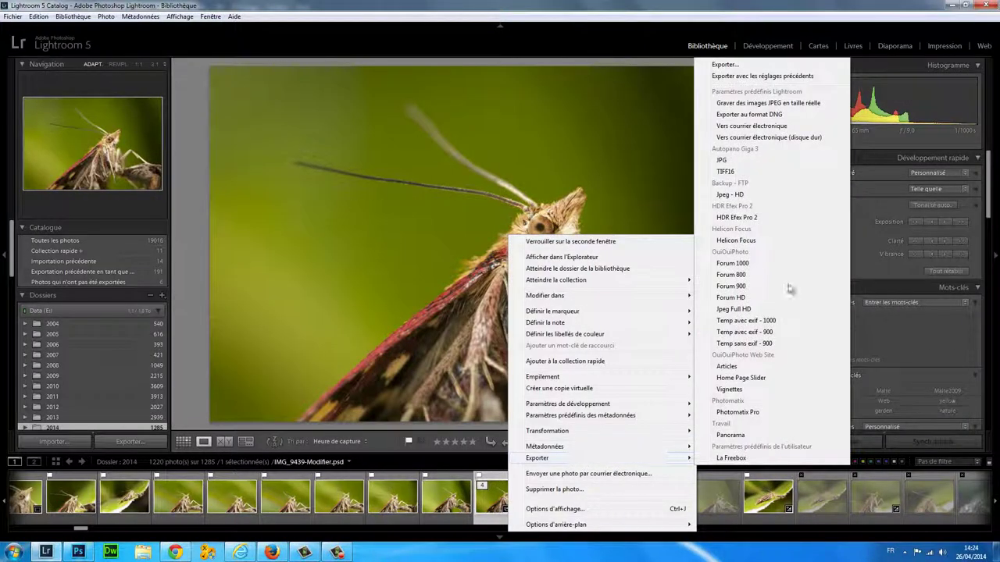
{"action": "left_click", "coordinate": [738, 65]}
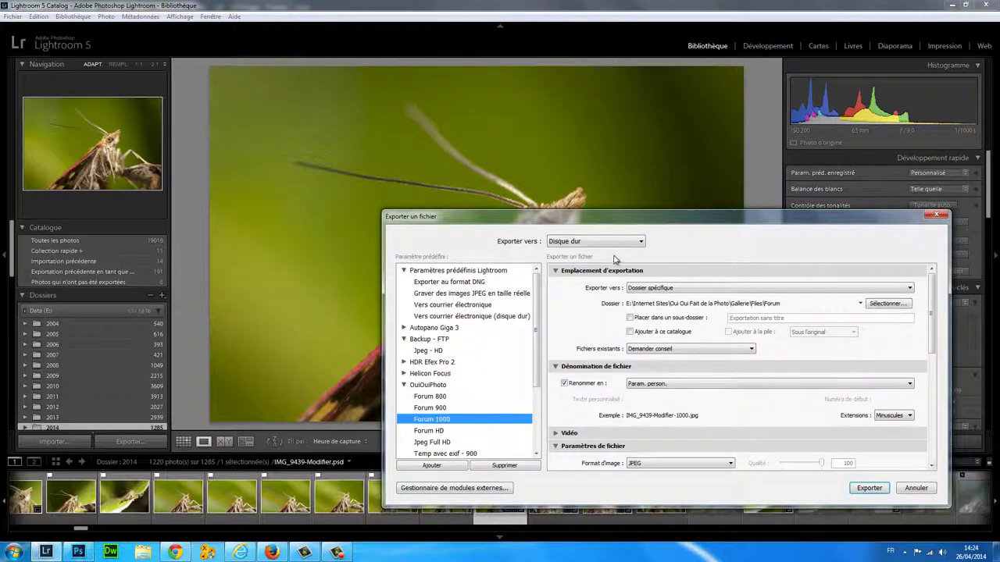
{"action": "scroll", "coordinate": [647, 319], "scroll_direction": "down", "scroll_amount": 5}
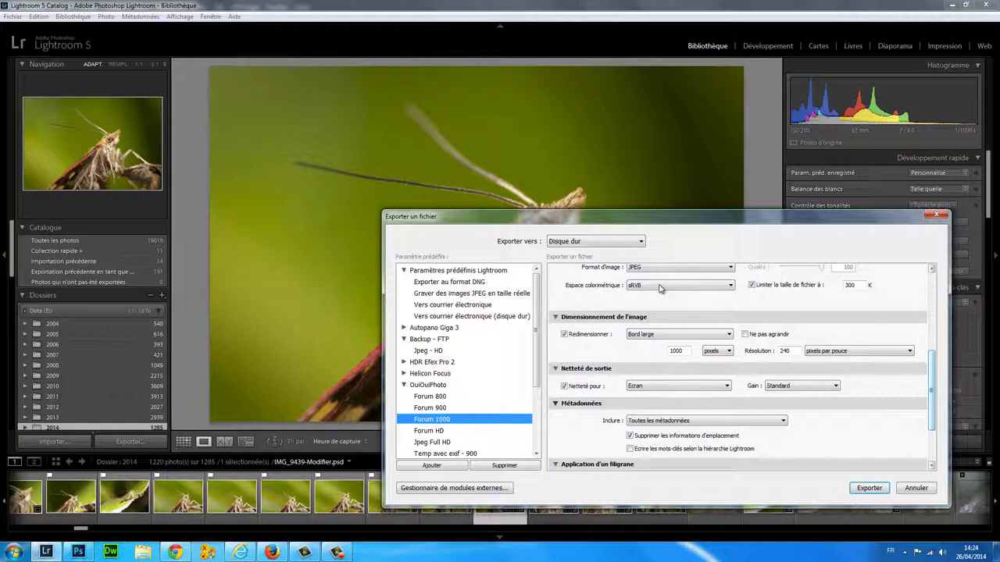
{"action": "left_click", "coordinate": [868, 488]}
{"action": "left_click", "coordinate": [473, 356]}
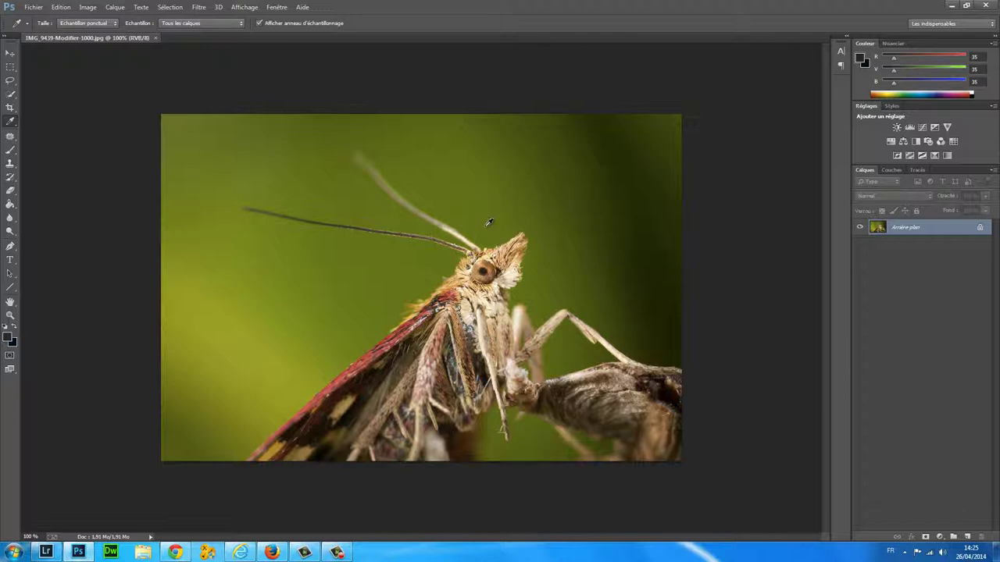
Compare the exported photo with its web copy in Chrome, and set Photoshop's canvas surround to the Personnalisé colour.
{"action": "left_click", "coordinate": [175, 552]}
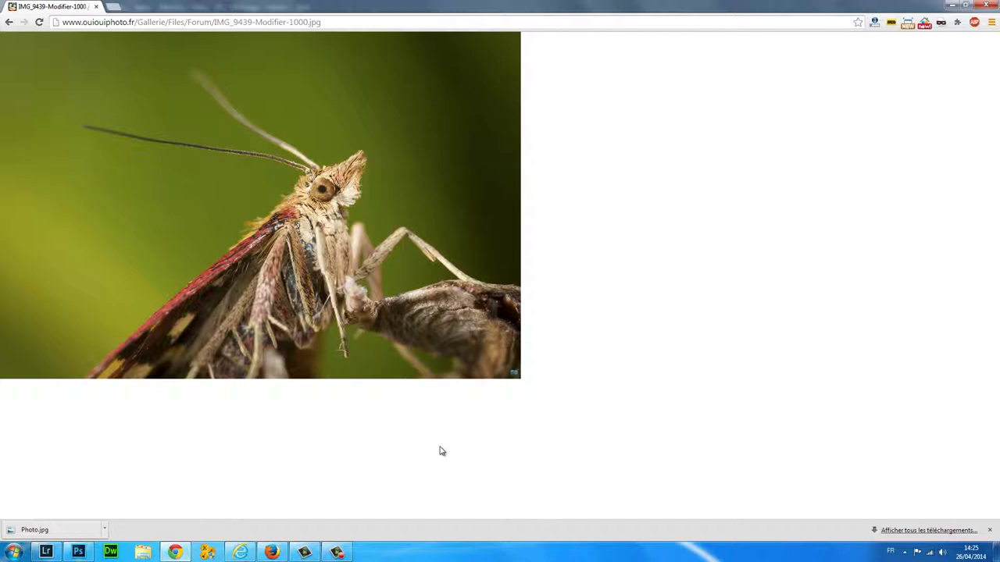
{"action": "left_click", "coordinate": [78, 552]}
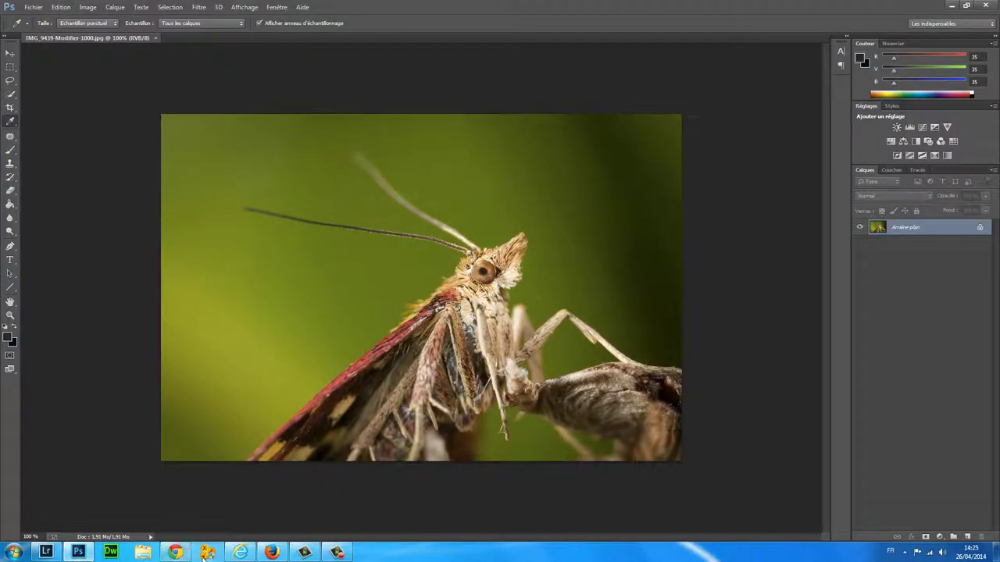
{"action": "right_click", "coordinate": [736, 303]}
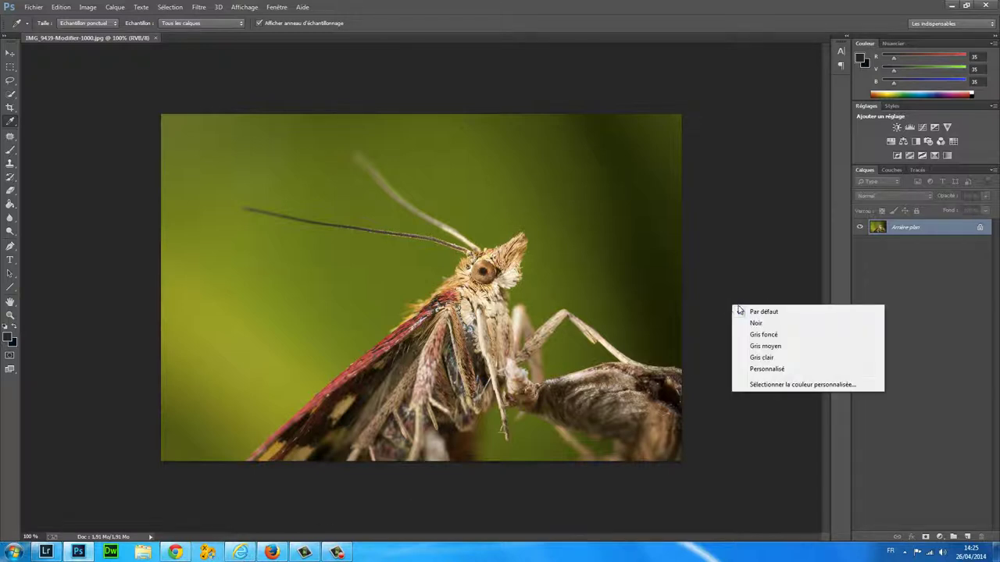
{"action": "left_click", "coordinate": [775, 369]}
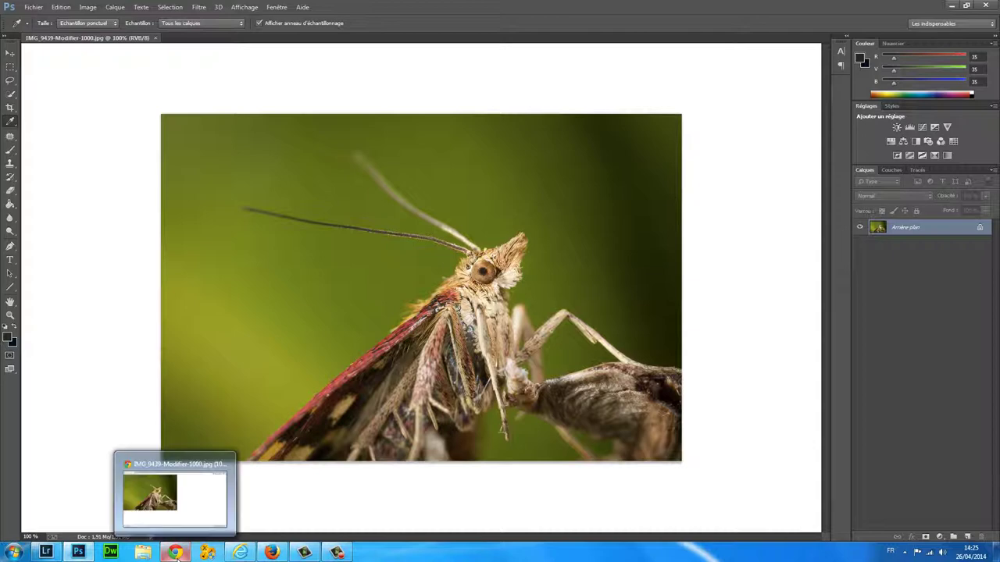
Compare the photo's colours in Photoshop with the web copies in Chrome and Firefox.
{"action": "left_click", "coordinate": [175, 552]}
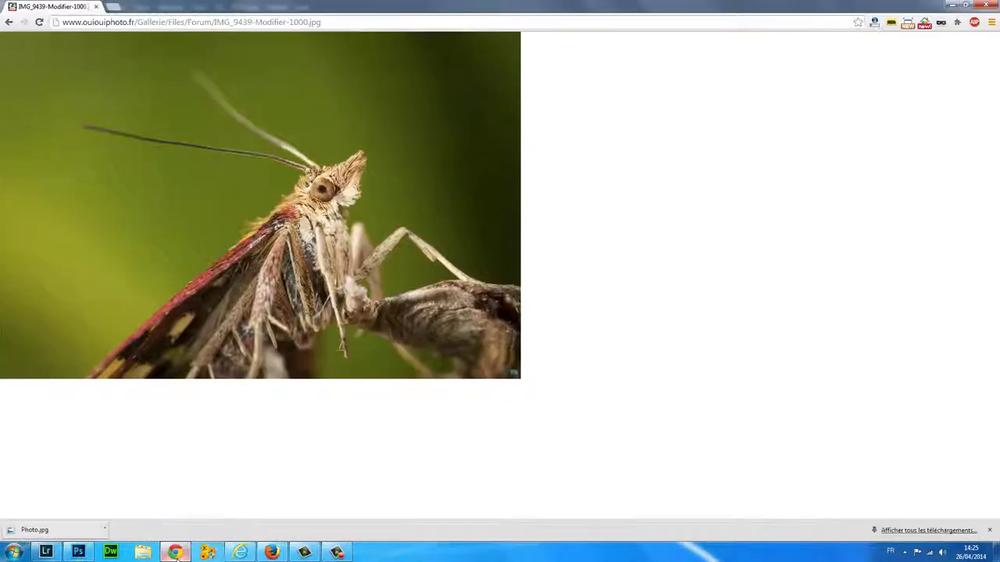
{"action": "left_click", "coordinate": [78, 552]}
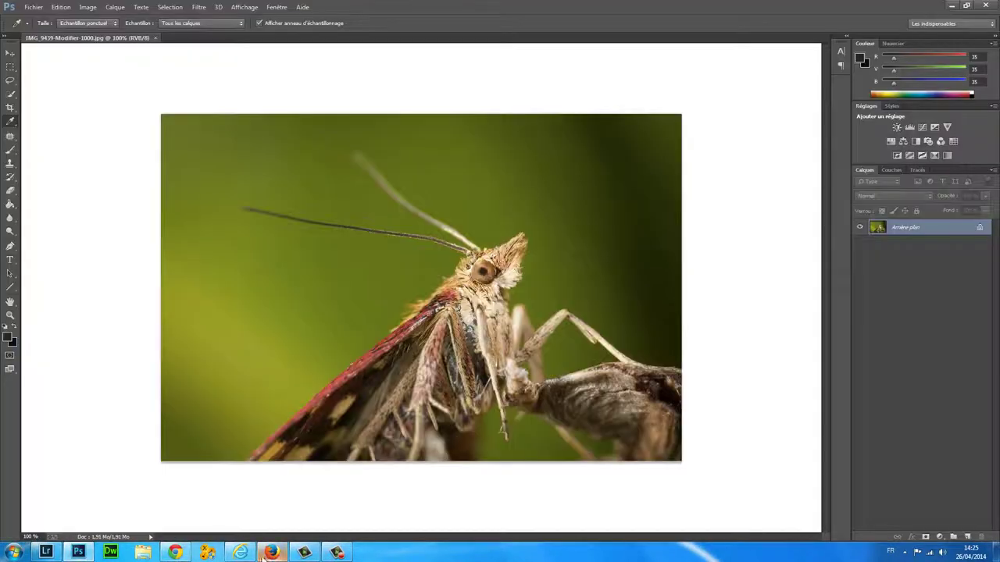
{"action": "left_click", "coordinate": [270, 552]}
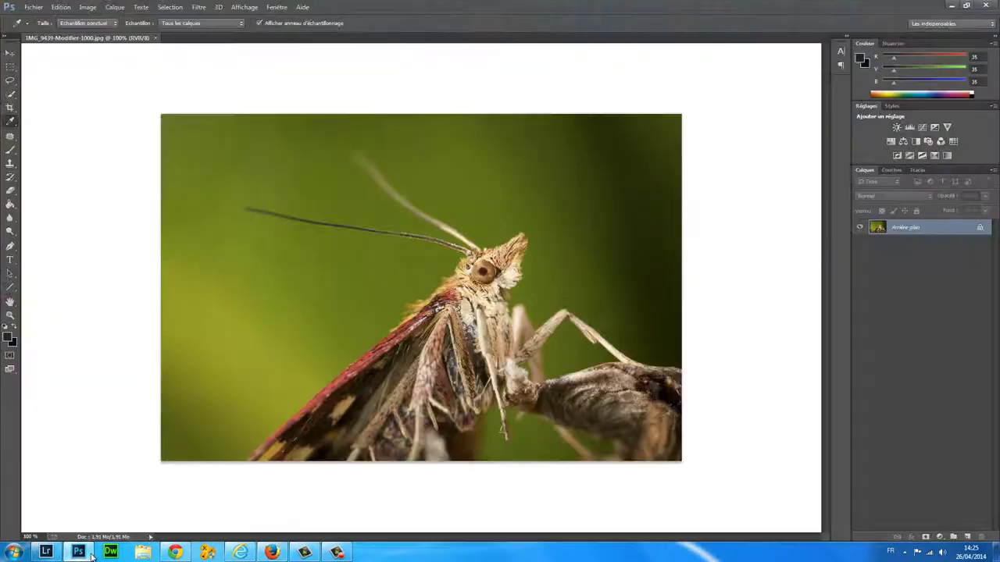
{"action": "left_click", "coordinate": [79, 552]}
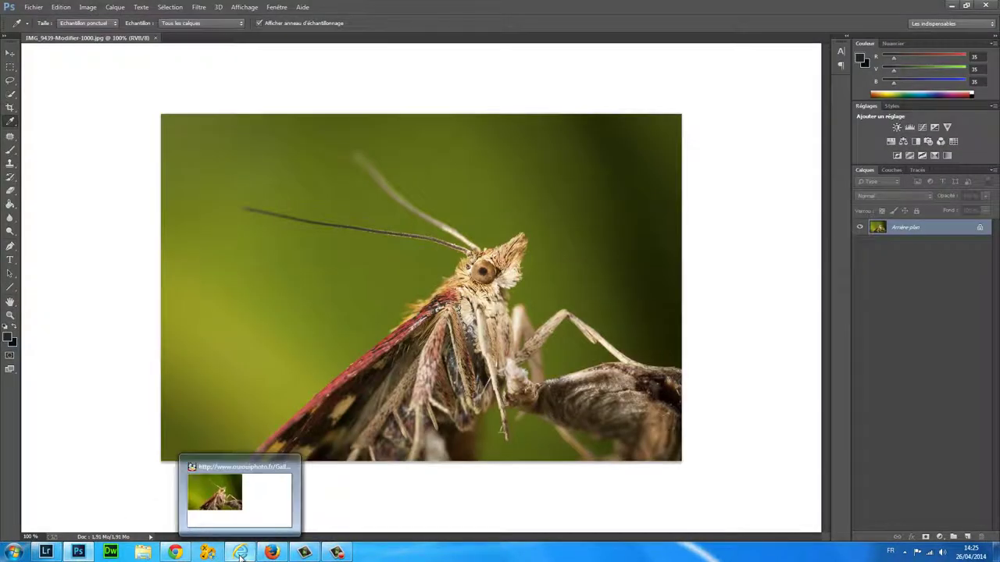
Switch between Internet Explorer and Photoshop to compare how each renders the photo's colours.
{"action": "left_click", "coordinate": [241, 553]}
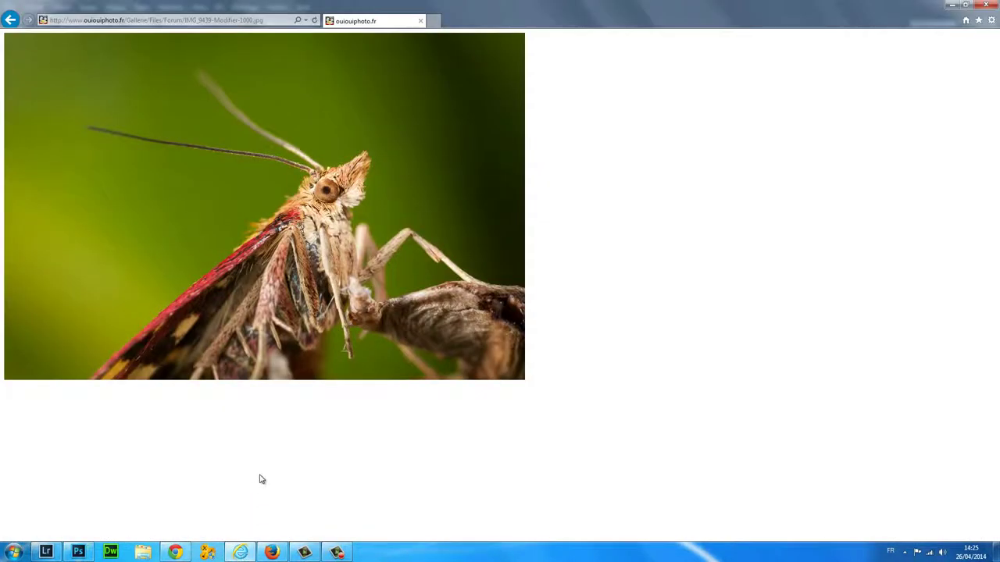
{"action": "mouse_move", "coordinate": [231, 551]}
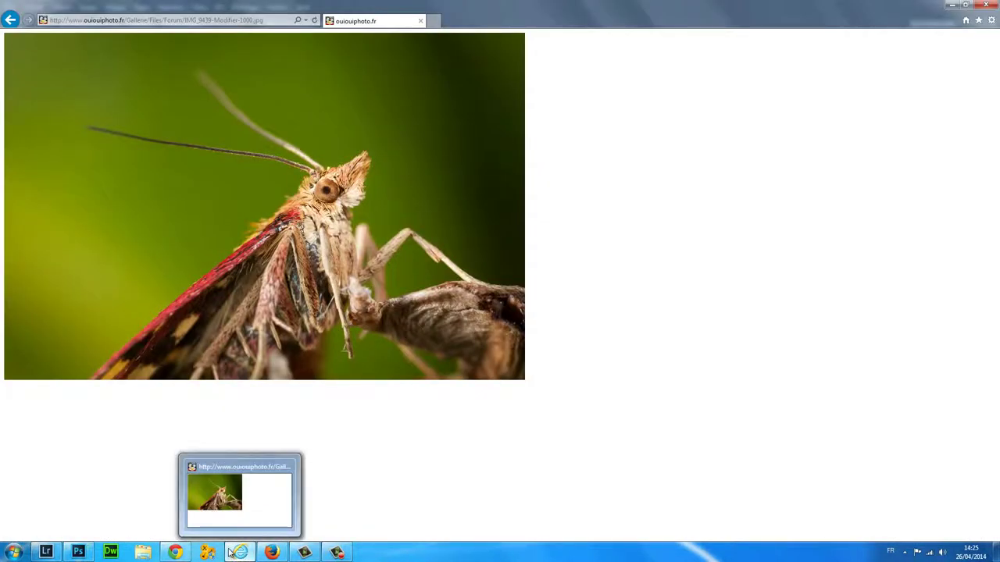
{"action": "left_click", "coordinate": [79, 552]}
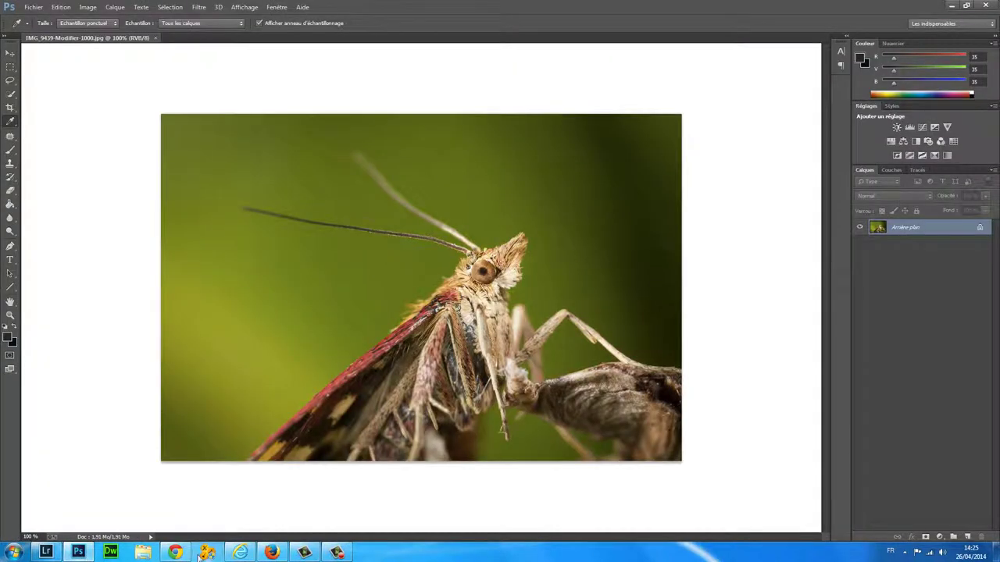
{"action": "left_click", "coordinate": [238, 553]}
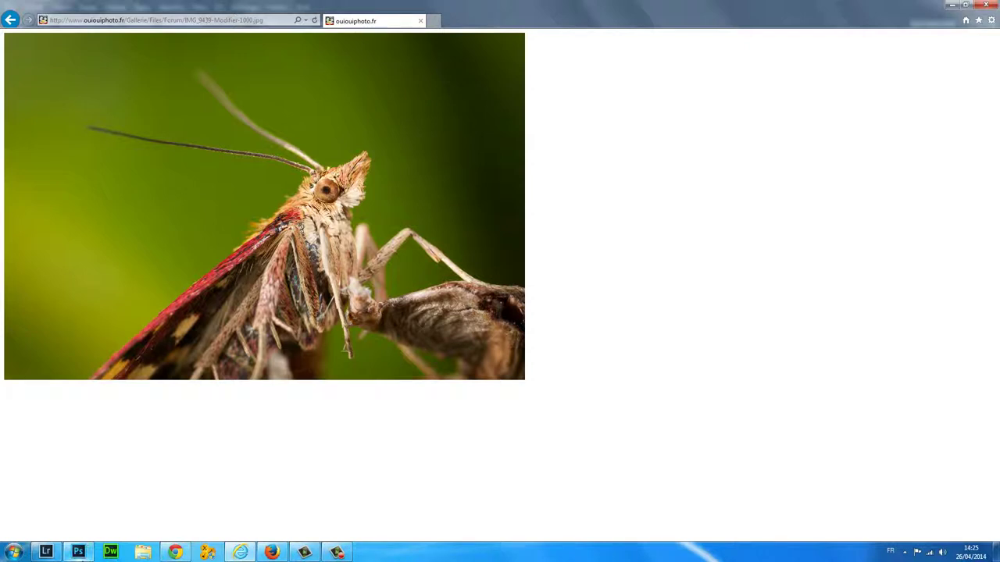
{"action": "left_click", "coordinate": [79, 552]}
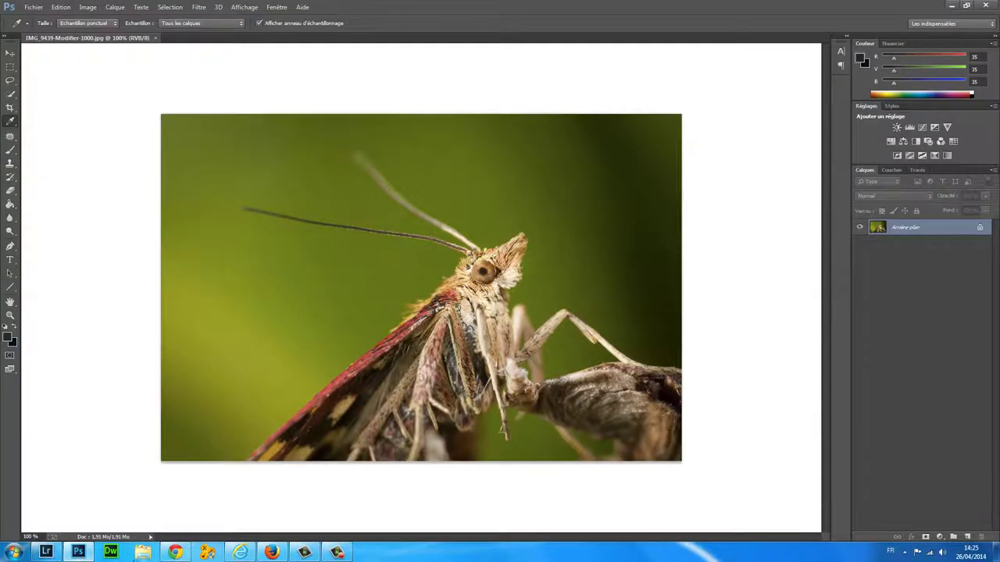
Switch to Chrome and save the web image as Photo.jpg in the CI folder, replacing the existing file.
{"action": "left_click", "coordinate": [177, 553]}
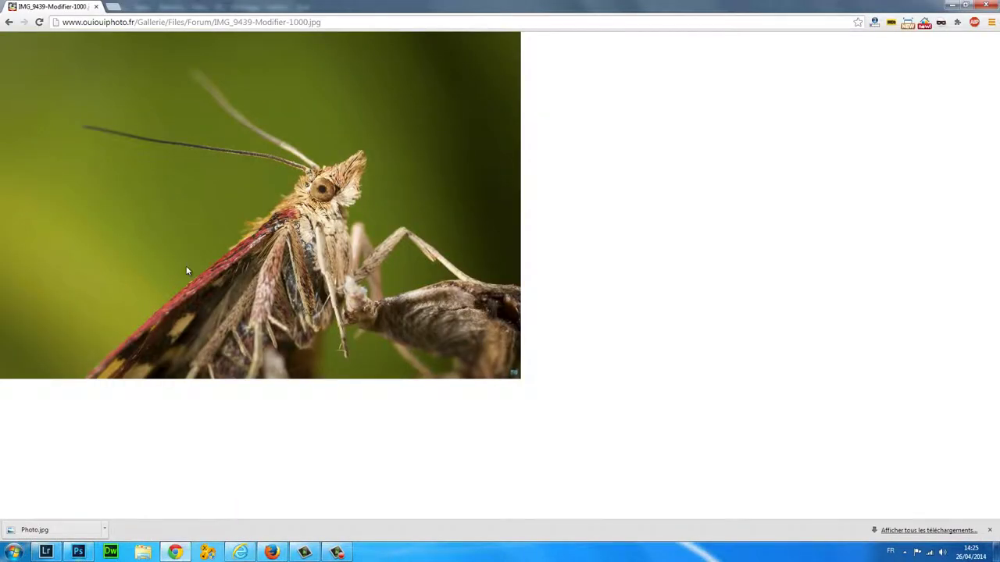
{"action": "right_click", "coordinate": [228, 191]}
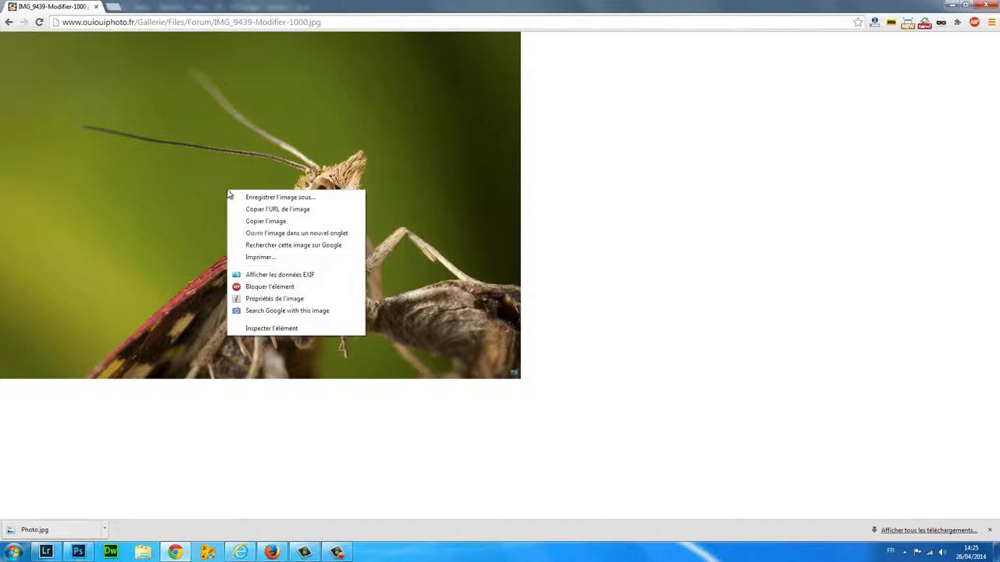
{"action": "left_click", "coordinate": [285, 199]}
{"action": "double_click", "coordinate": [261, 92]}
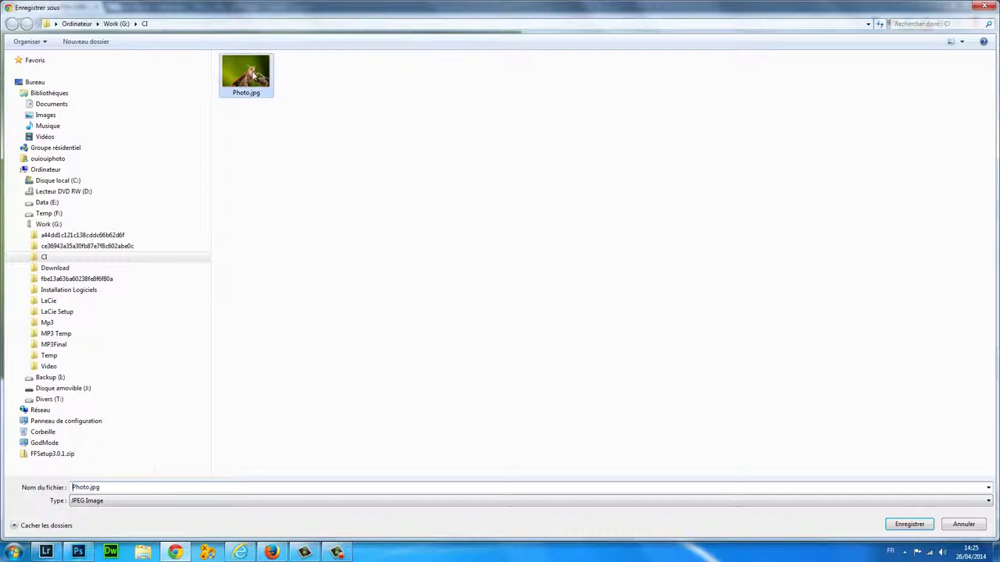
{"action": "left_click", "coordinate": [528, 280]}
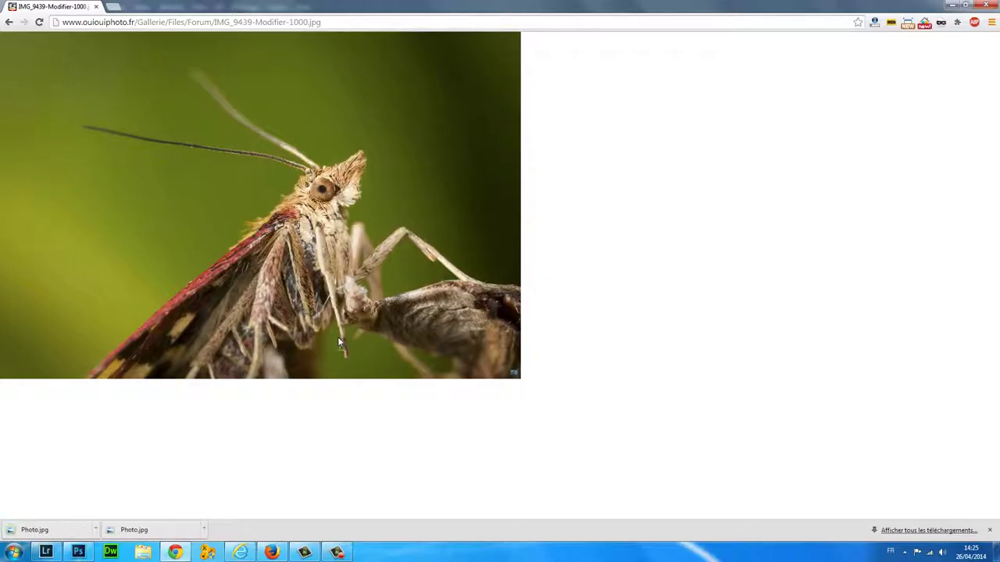
Switch to Photoshop and open Photo.jpg from the recent files.
{"action": "left_click", "coordinate": [79, 552]}
{"action": "left_click", "coordinate": [35, 8]}
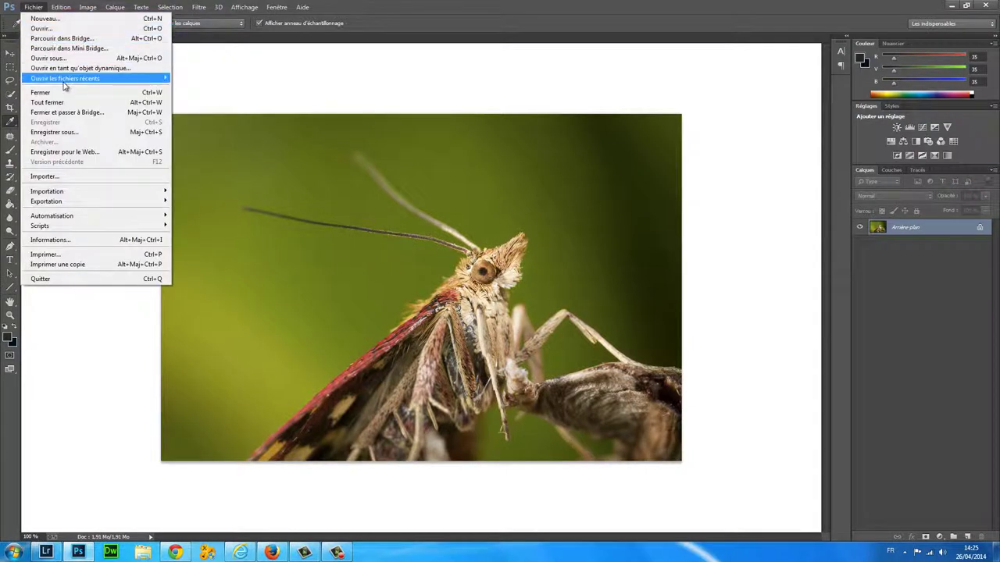
{"action": "mouse_move", "coordinate": [67, 80]}
{"action": "left_click", "coordinate": [207, 87]}
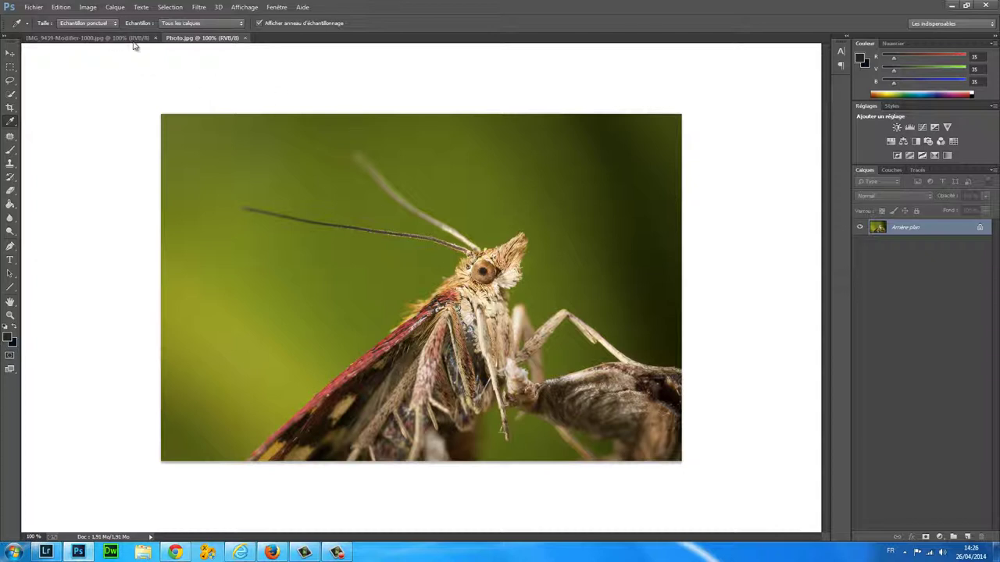
Compare IMG_9439-Modifier-1000.jpg with Photo.jpg by alternating between the two documents, and close Photo.jpg.
{"action": "left_click", "coordinate": [131, 40]}
{"action": "left_click", "coordinate": [170, 39]}
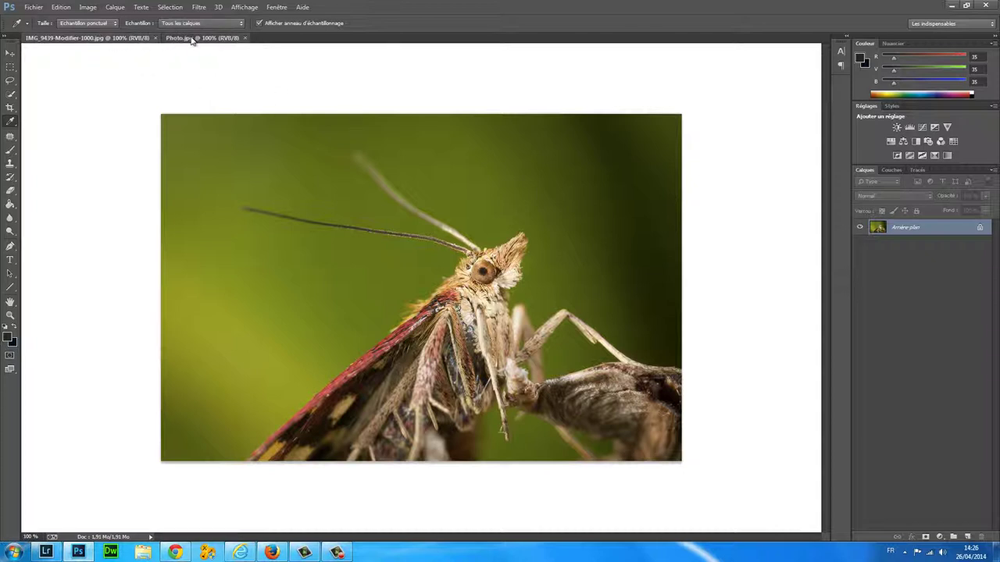
{"action": "left_click", "coordinate": [142, 39]}
{"action": "left_click", "coordinate": [198, 39]}
{"action": "left_click", "coordinate": [135, 38]}
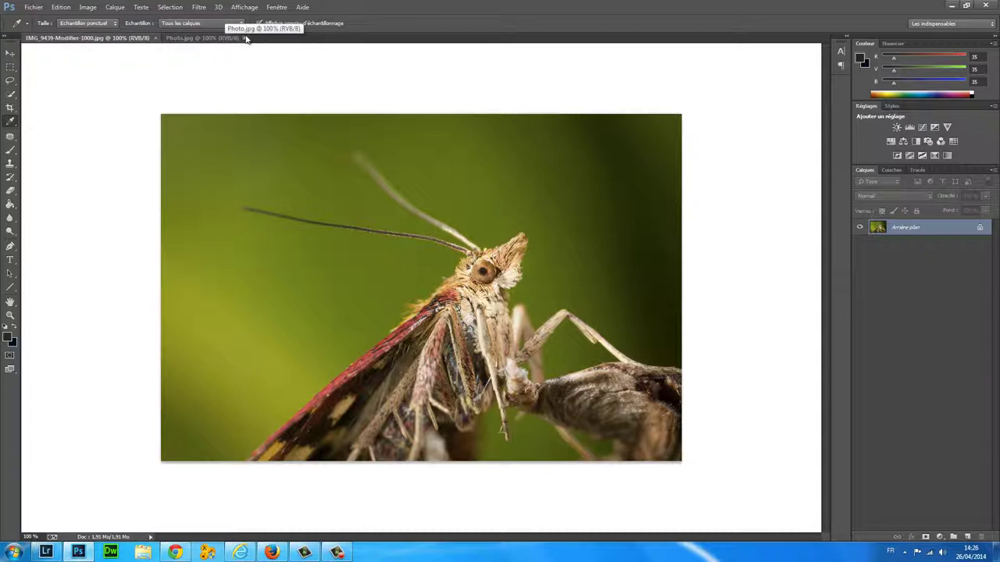
{"action": "left_click", "coordinate": [245, 39]}
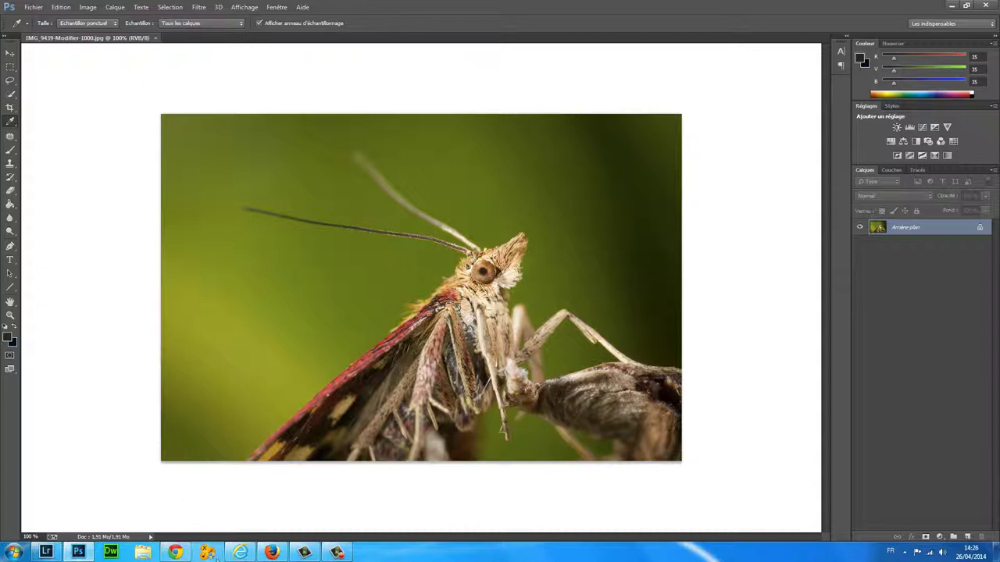
Switch to Internet Explorer and save the web image as Photo.jpg in the CI folder, replacing the existing file.
{"action": "left_click", "coordinate": [240, 552]}
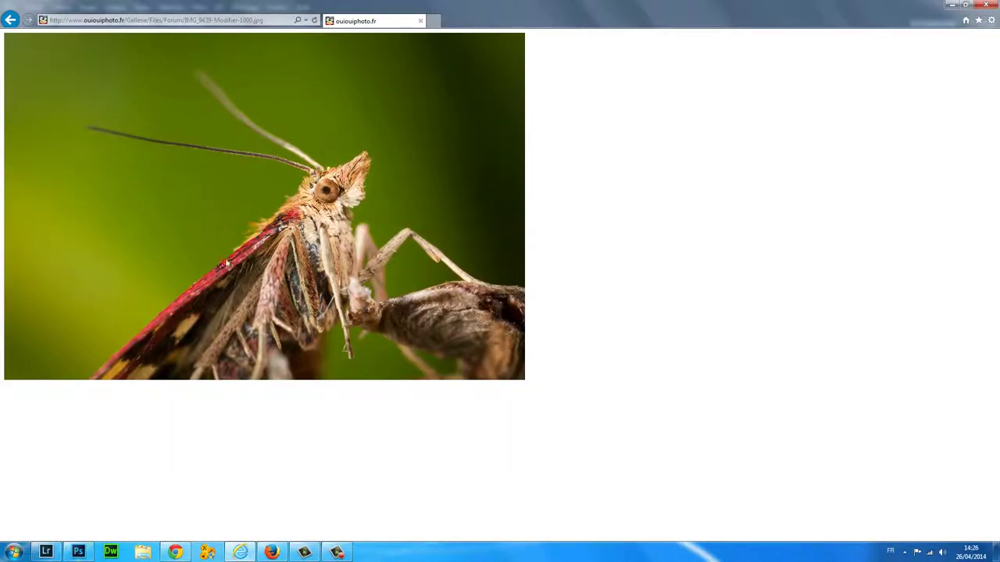
{"action": "right_click", "coordinate": [242, 206]}
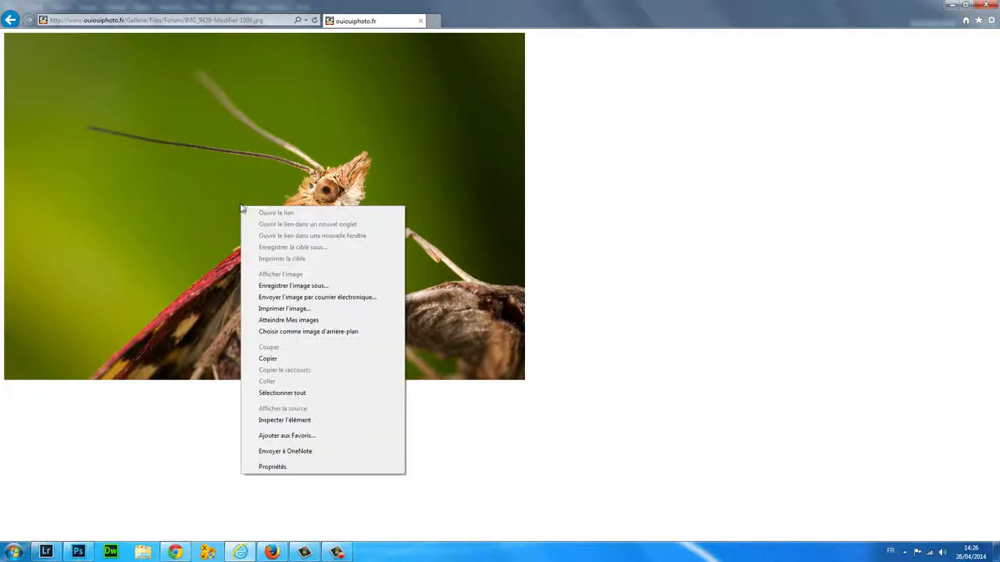
{"action": "left_click", "coordinate": [315, 285]}
{"action": "double_click", "coordinate": [250, 105]}
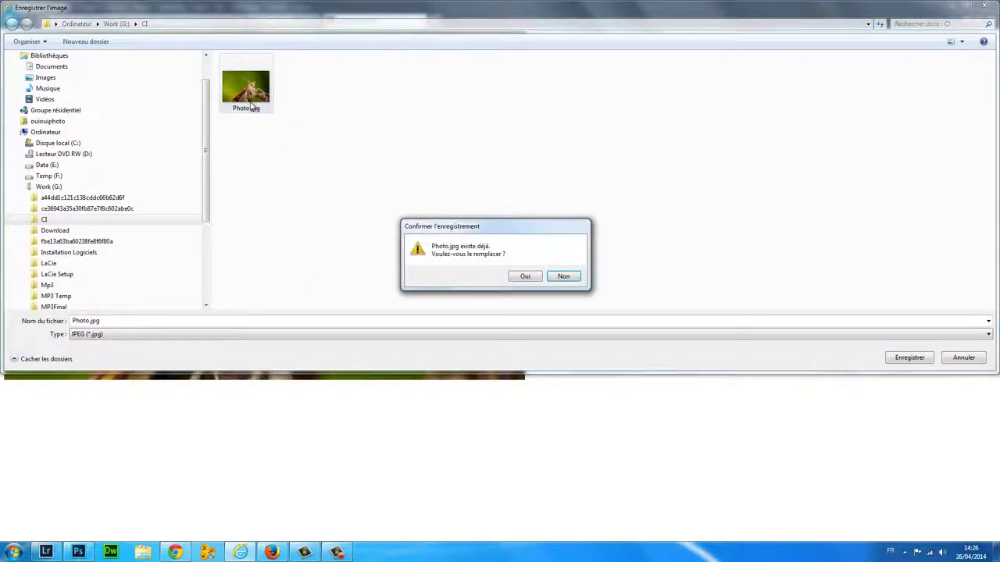
{"action": "left_click", "coordinate": [524, 278]}
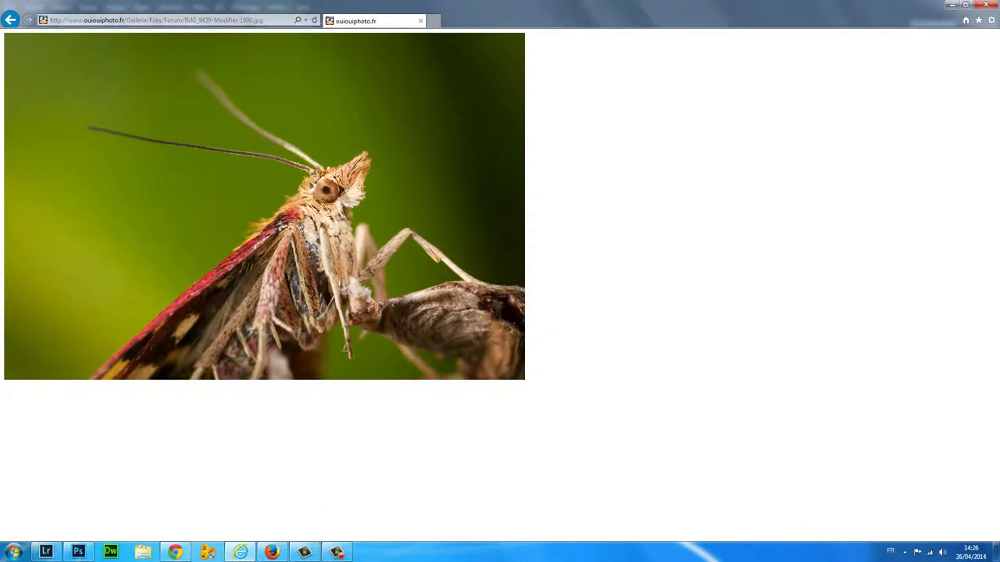
Switch to Photoshop and open Photo.jpg, saved from Internet Explorer, from the recent files.
{"action": "left_click", "coordinate": [78, 552]}
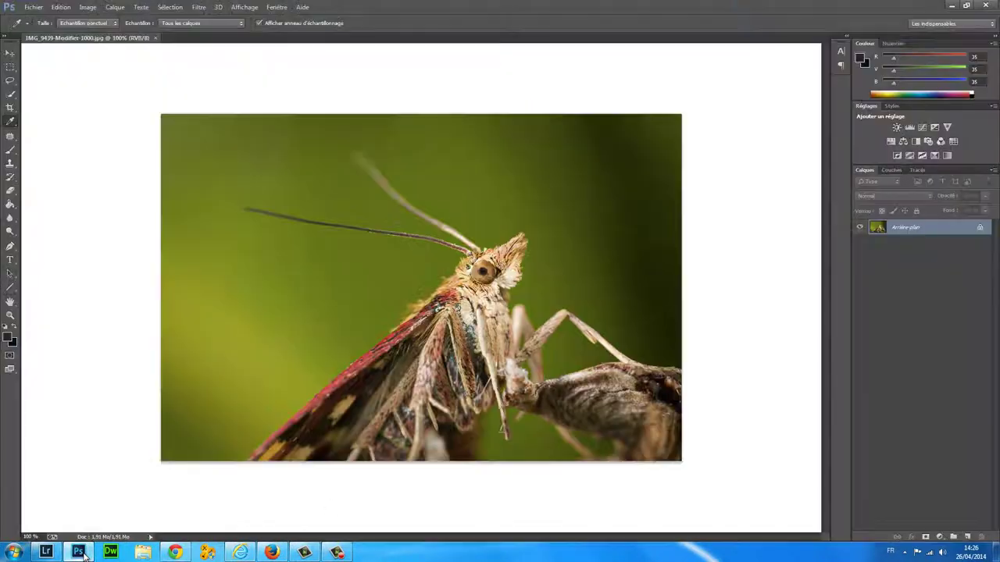
{"action": "left_click", "coordinate": [35, 7]}
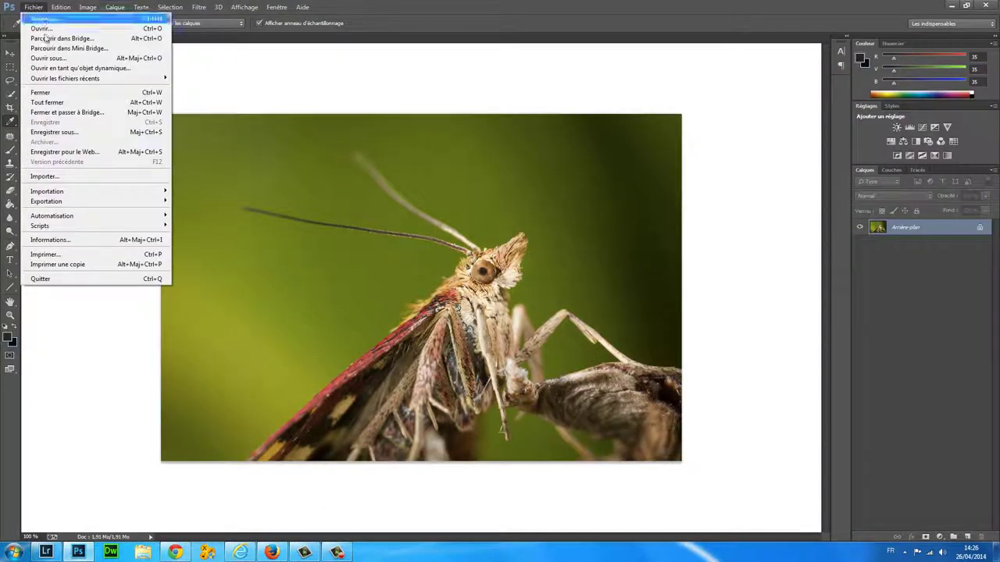
{"action": "mouse_move", "coordinate": [78, 78]}
{"action": "left_click", "coordinate": [207, 78]}
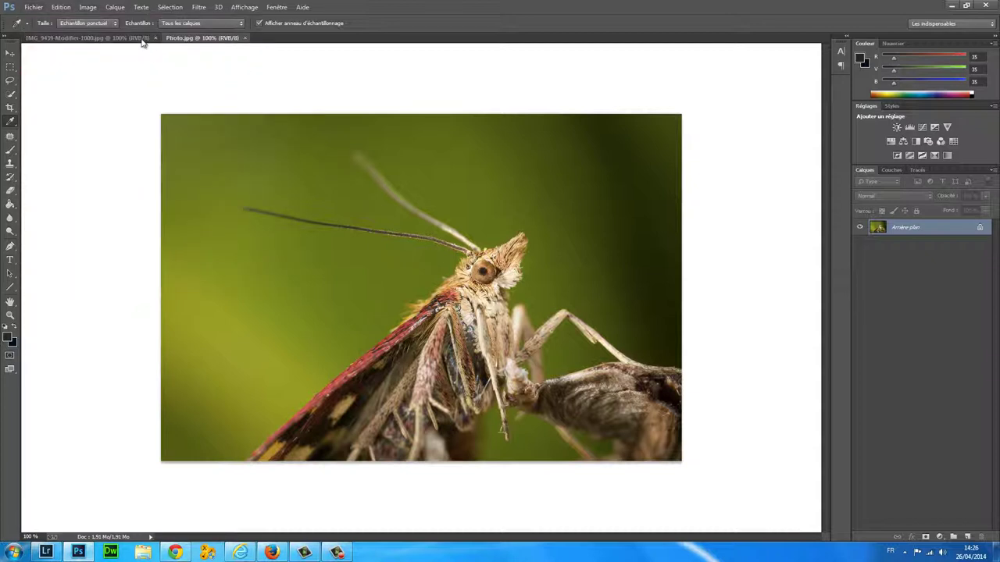
Compare IMG_9439-Modifier-1000.jpg with the Internet Explorer copy by alternating between the documents, and close Photo.jpg.
{"action": "left_click", "coordinate": [146, 38]}
{"action": "left_click", "coordinate": [184, 40]}
{"action": "mouse_move", "coordinate": [234, 553]}
{"action": "left_click", "coordinate": [245, 39]}
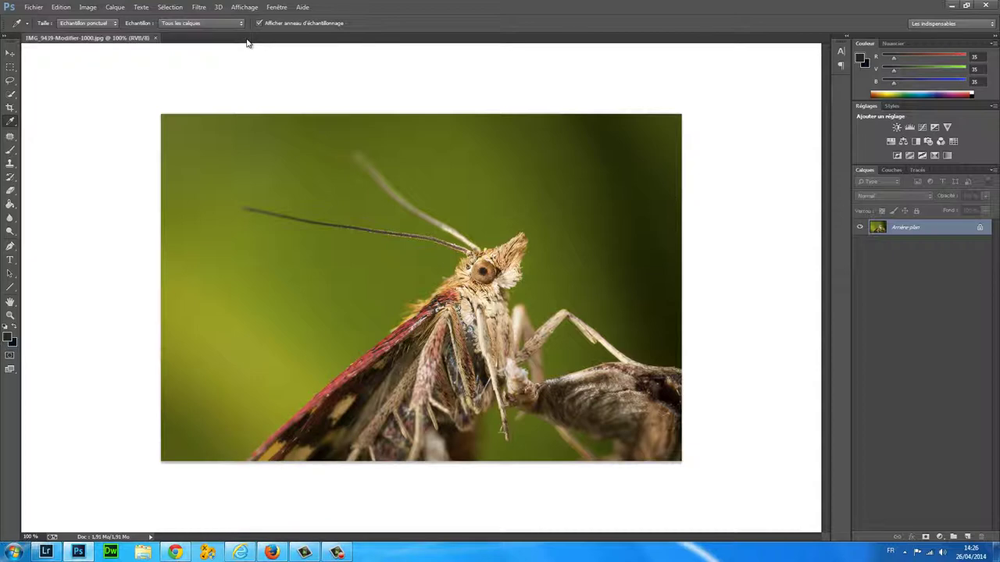
Switch to Firefox and save the web image as Photo.jpg in the CI folder, replacing the existing file.
{"action": "left_click", "coordinate": [271, 552]}
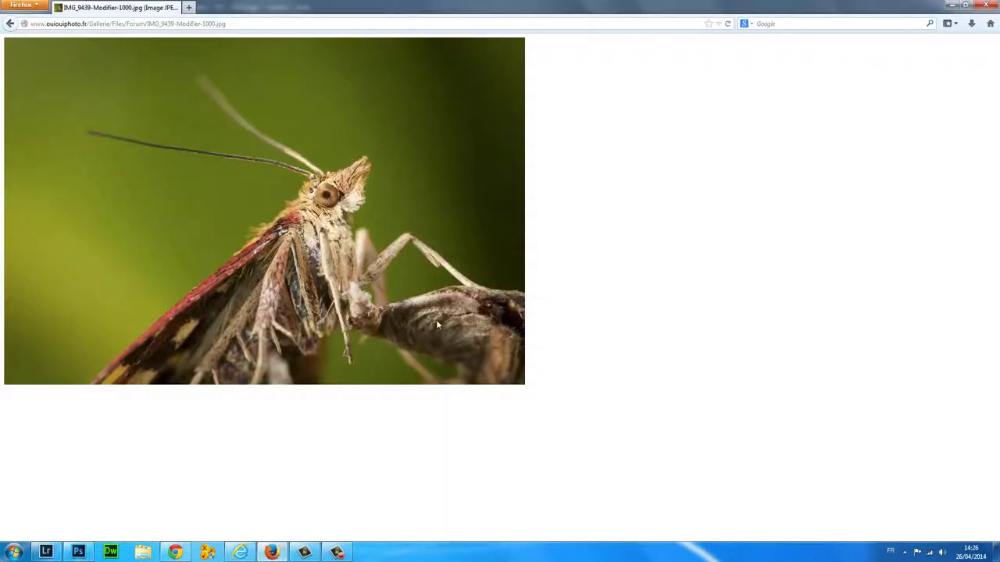
{"action": "right_click", "coordinate": [164, 156]}
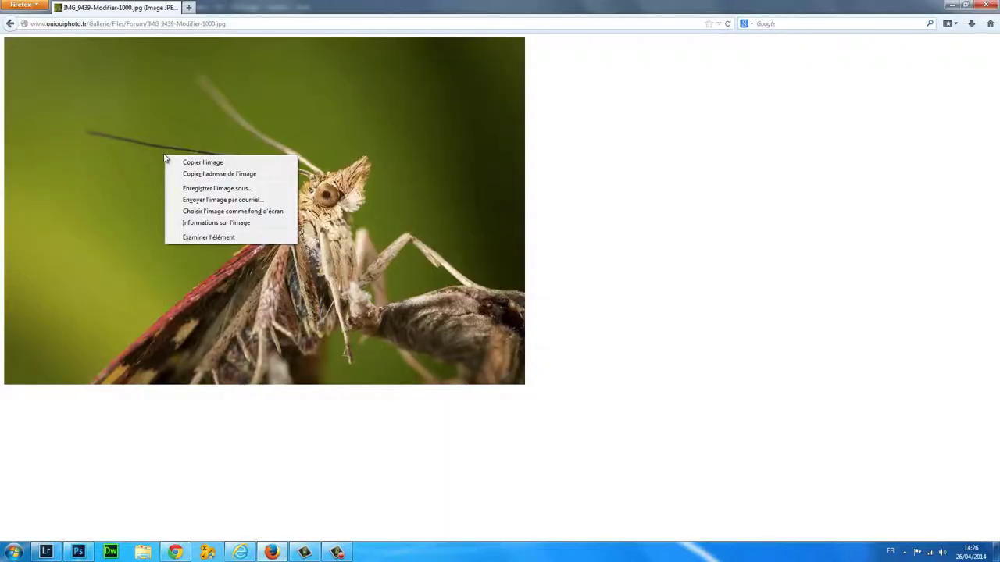
{"action": "left_click", "coordinate": [242, 190]}
{"action": "left_click", "coordinate": [246, 87]}
{"action": "key", "text": "Return"}
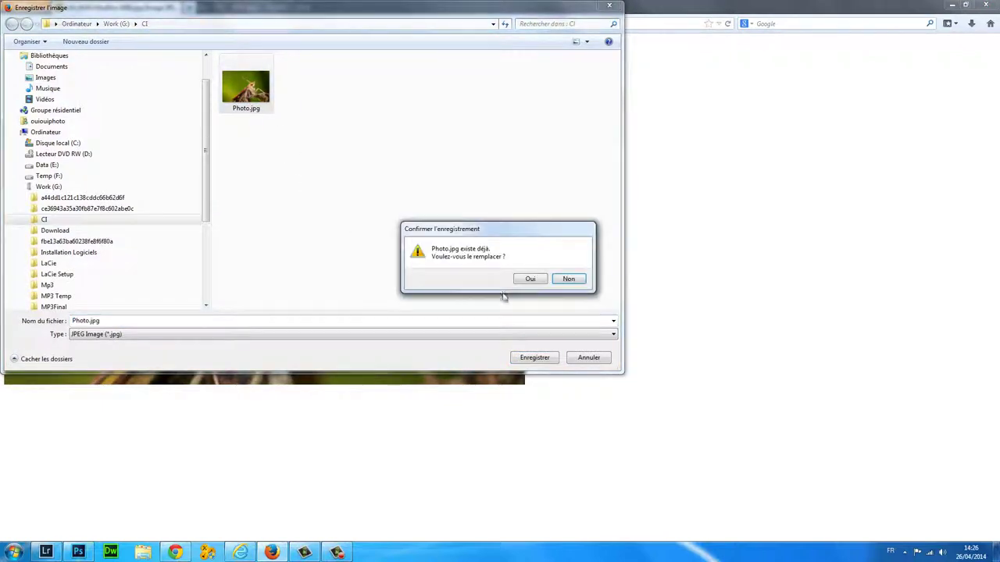
{"action": "left_click", "coordinate": [530, 279]}
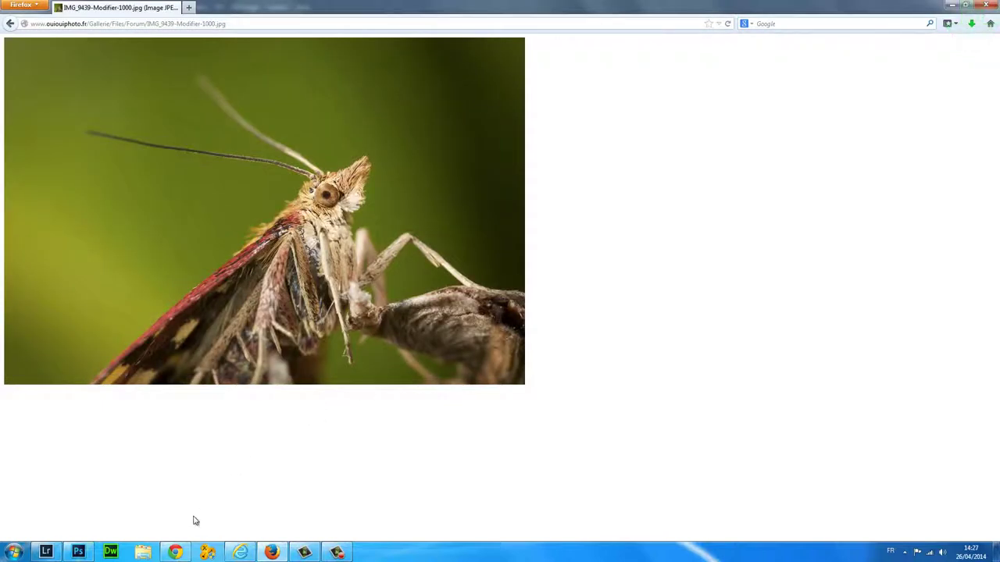
Open the Firefox copy, Photo.jpg, in Photoshop for comparison with IMG_9439-Modifier-1000.jpg, and close it.
{"action": "left_click", "coordinate": [84, 552]}
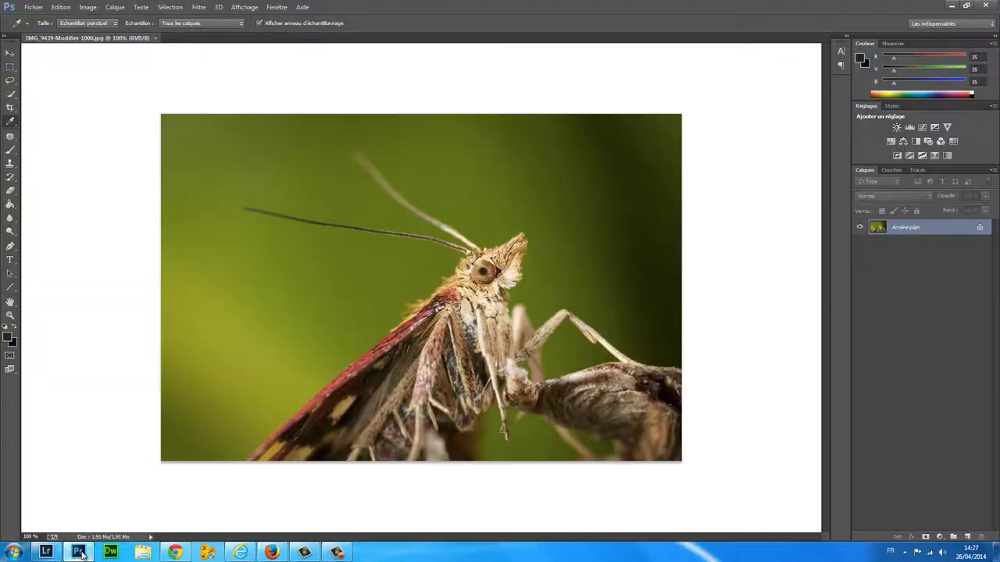
{"action": "left_click", "coordinate": [32, 7]}
{"action": "mouse_move", "coordinate": [79, 79]}
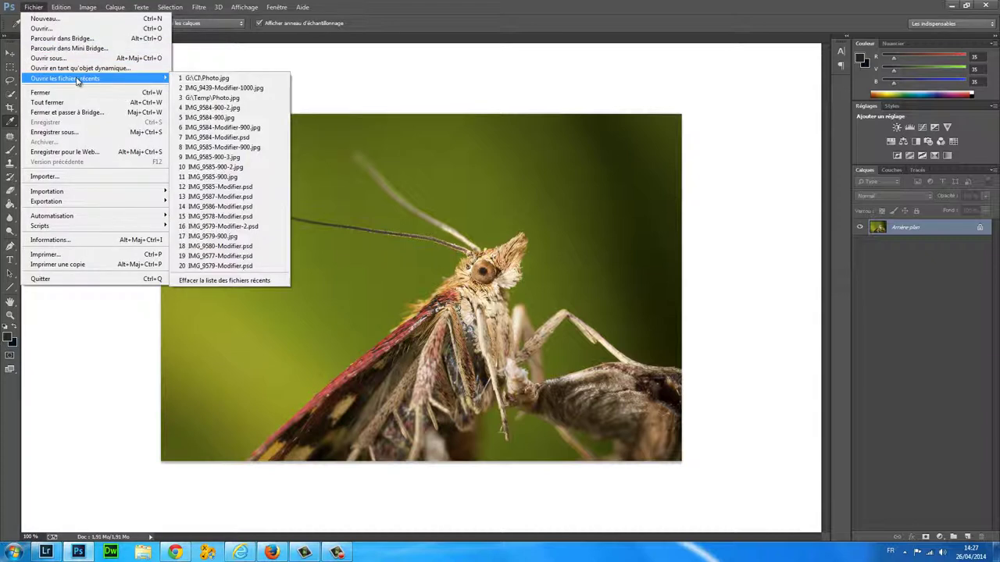
{"action": "left_click", "coordinate": [212, 79]}
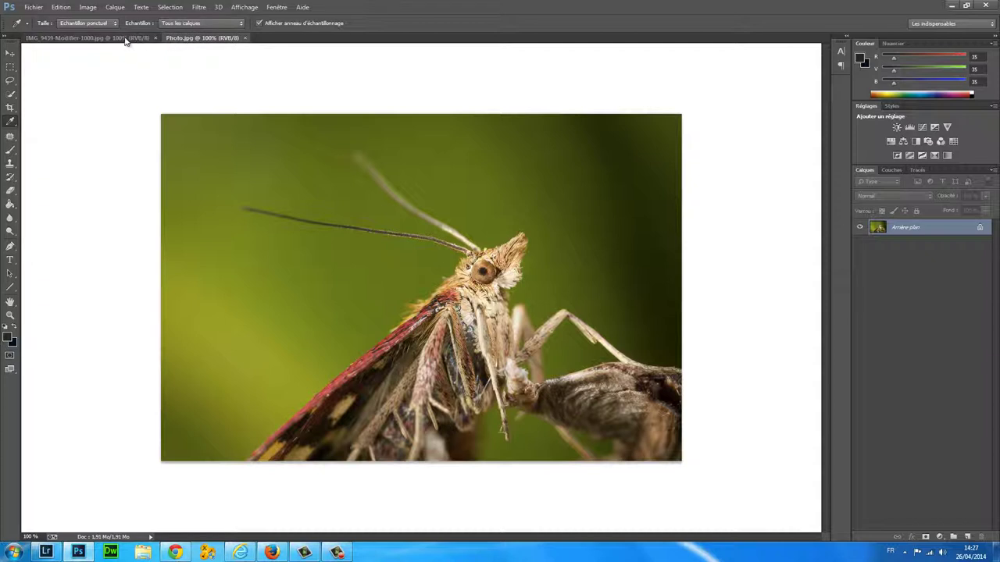
{"action": "left_click", "coordinate": [187, 40]}
{"action": "left_click", "coordinate": [245, 37]}
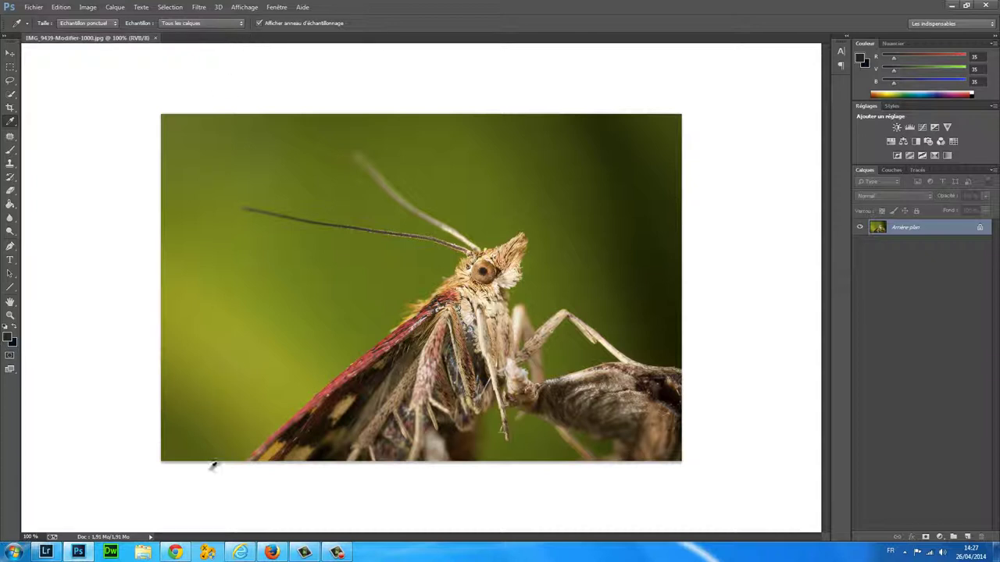
Switch to Chrome and copy the displayed moth image.
{"action": "left_click", "coordinate": [175, 553]}
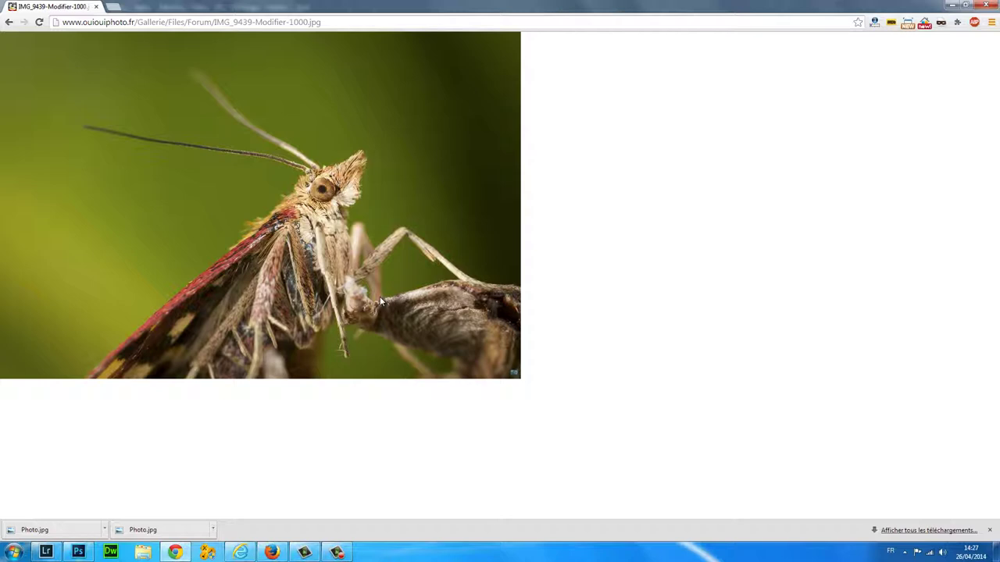
{"action": "right_click", "coordinate": [242, 179]}
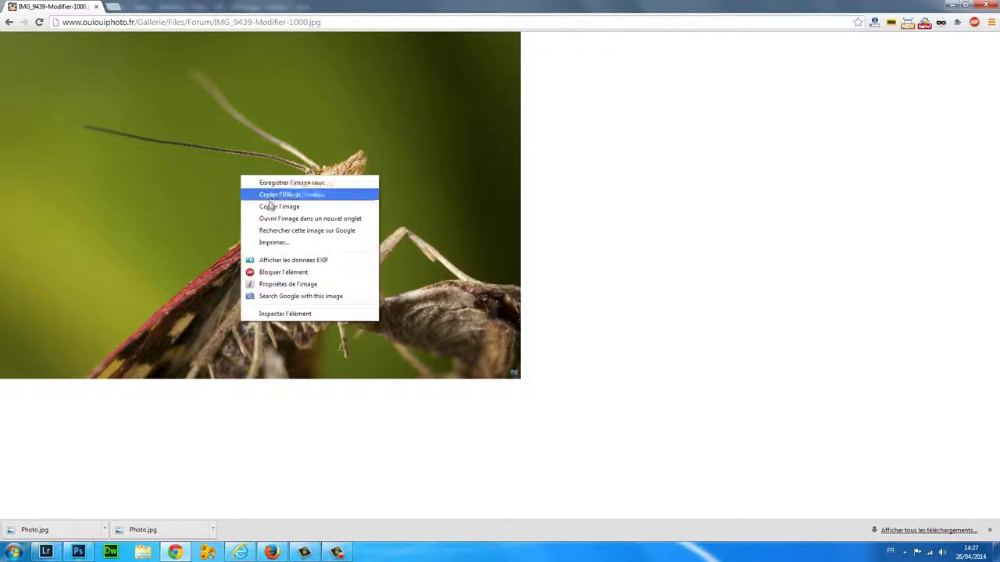
{"action": "left_click", "coordinate": [271, 207]}
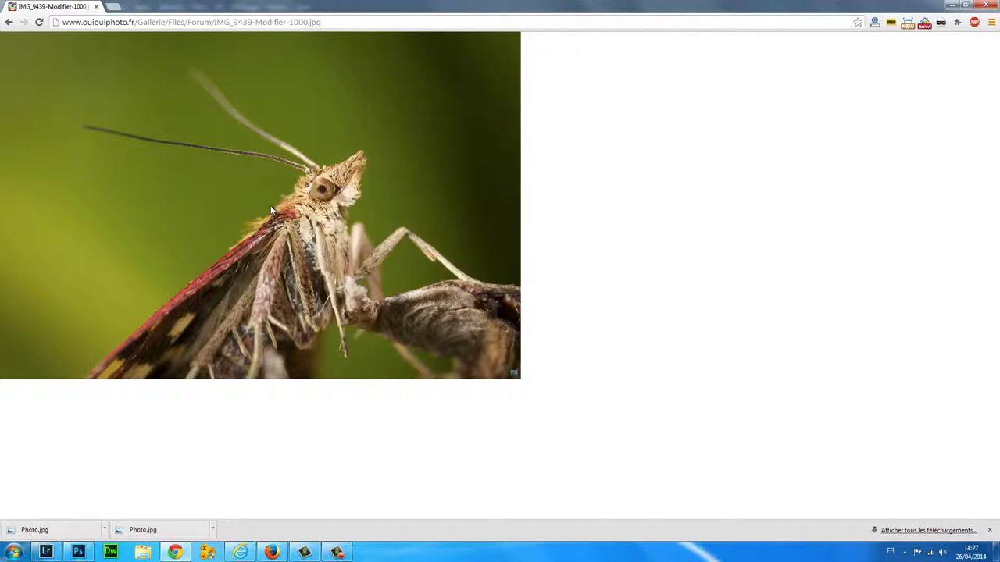
In Photoshop, create a document with the colour profile "Ne pas gérer les couleurs de ce document" and paste the image copied from Chrome.
{"action": "left_click", "coordinate": [87, 550]}
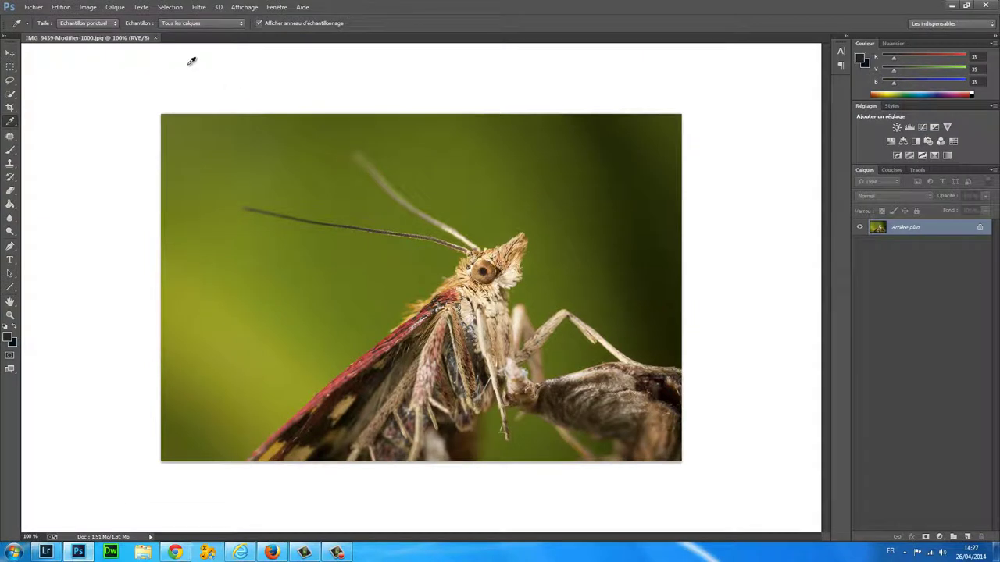
{"action": "left_click", "coordinate": [34, 7]}
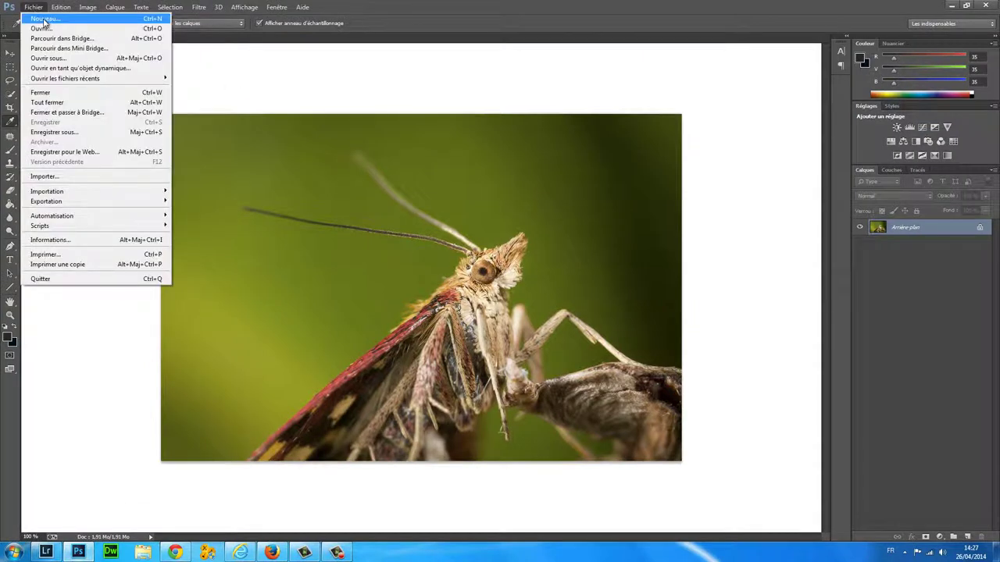
{"action": "left_click", "coordinate": [44, 21]}
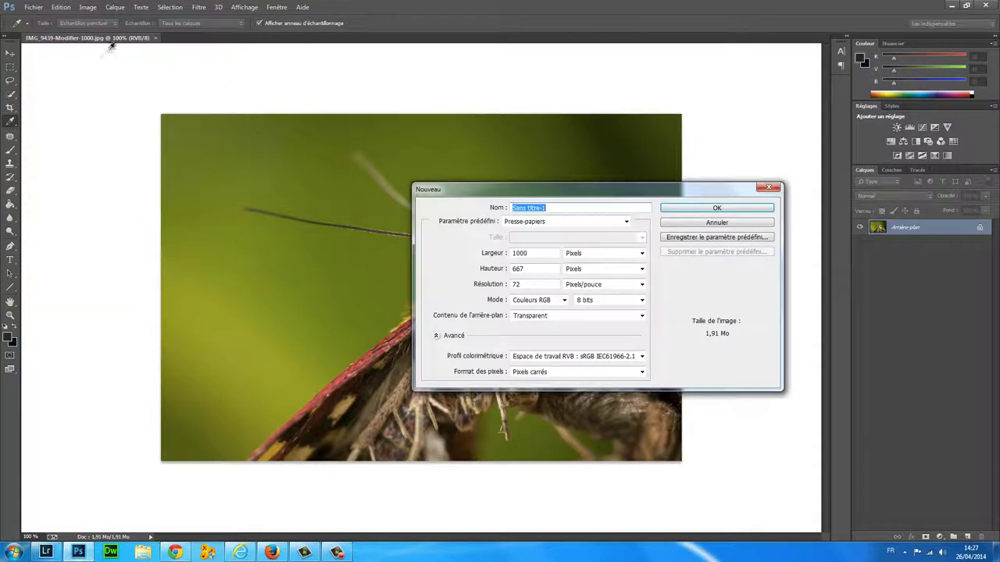
{"action": "left_click", "coordinate": [641, 357]}
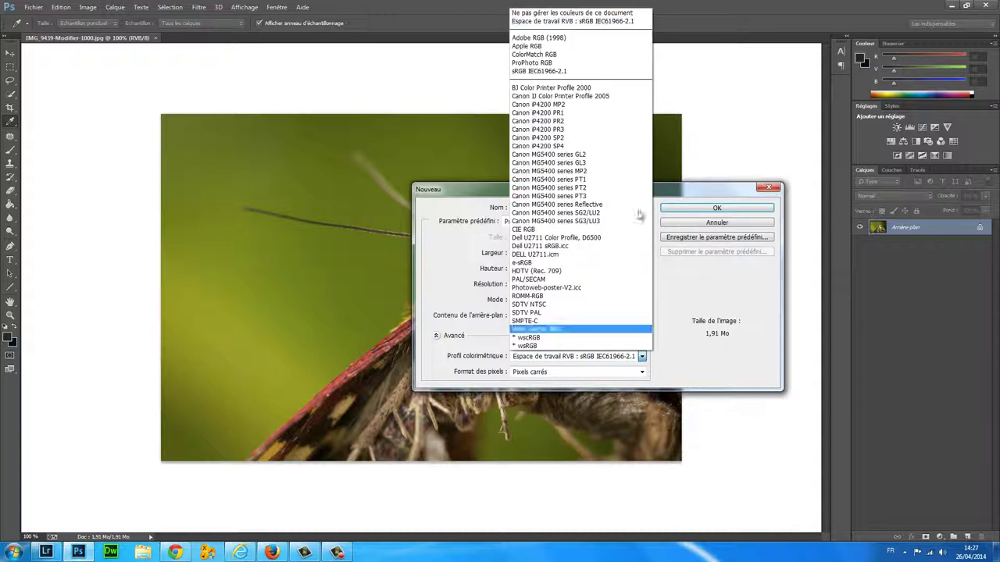
{"action": "left_click", "coordinate": [547, 13]}
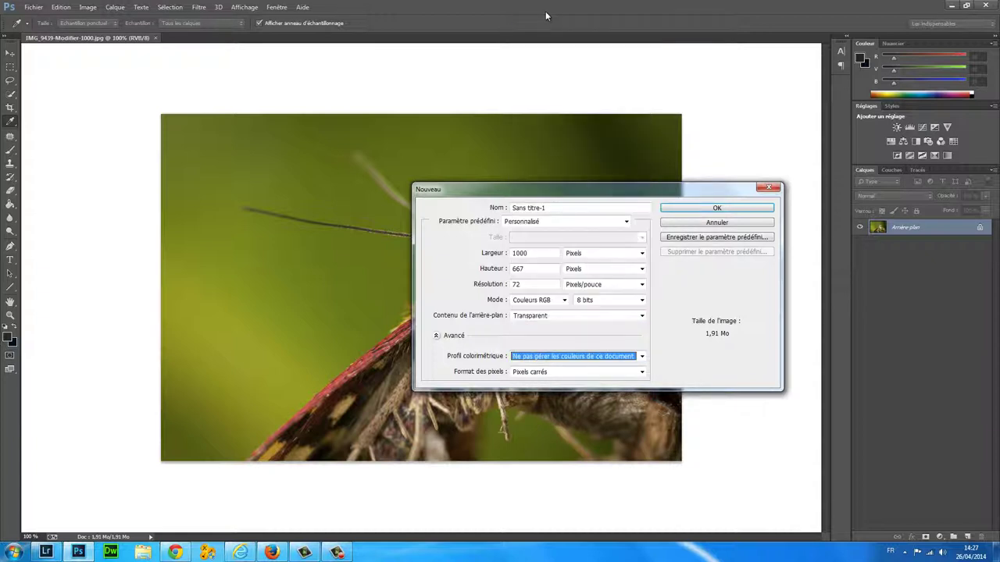
{"action": "left_click", "coordinate": [722, 208]}
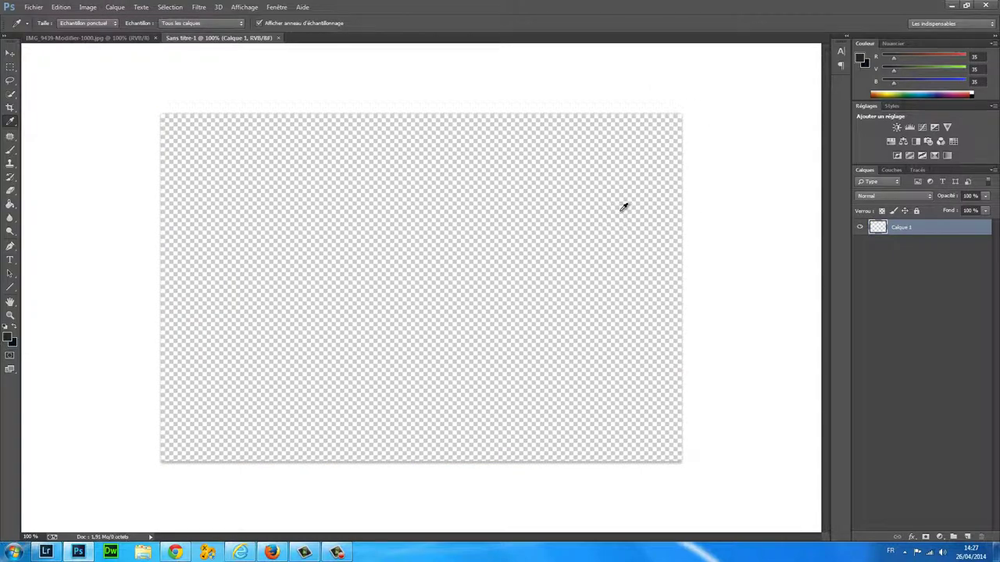
{"action": "key", "text": "ctrl+v"}
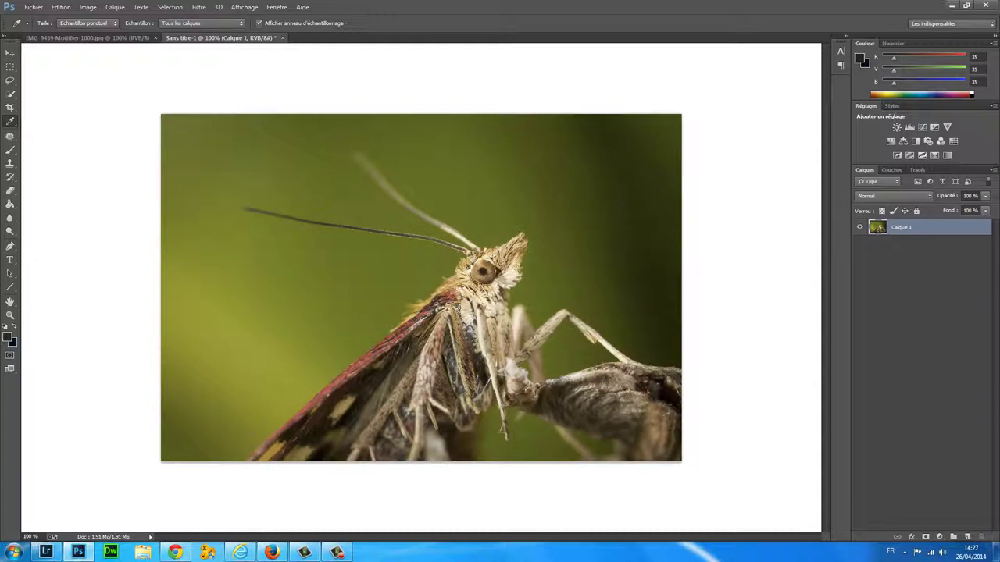
Compare the pasted image with IMG_9439-Modifier-1000.jpg by alternating between the documents, and close Sans titre-1 without saving.
{"action": "left_click", "coordinate": [134, 37]}
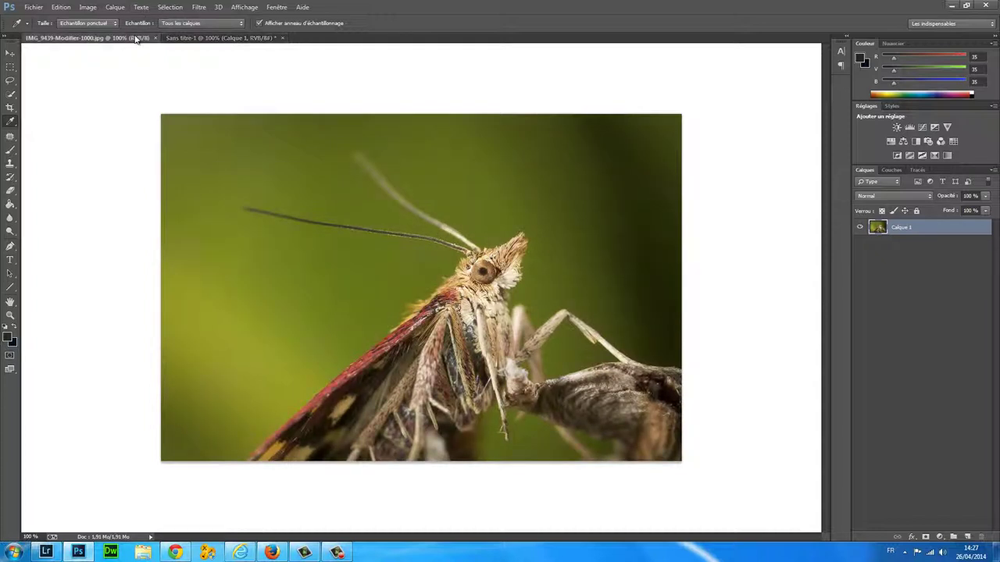
{"action": "left_click", "coordinate": [190, 38]}
{"action": "key", "text": "ctrl+Tab"}
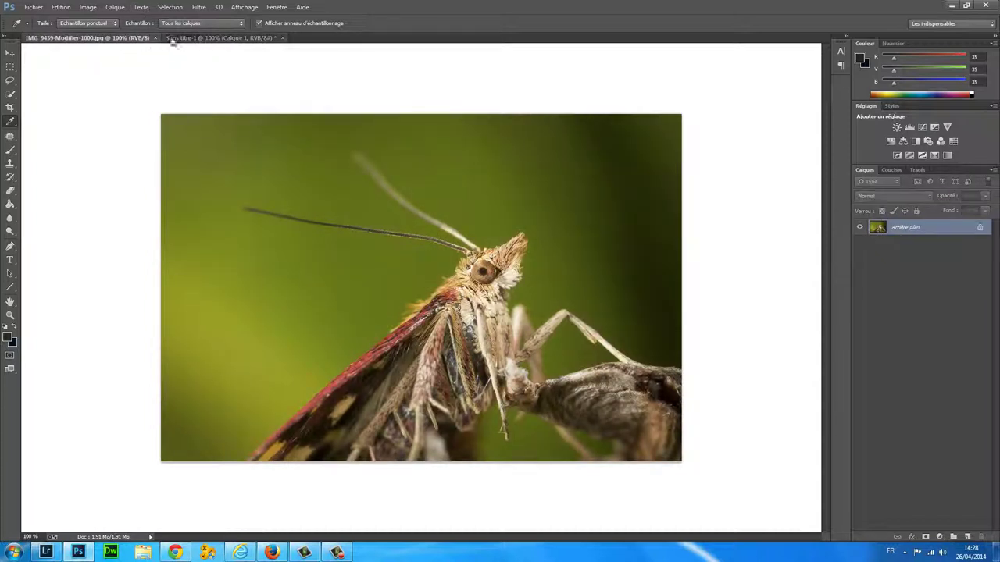
{"action": "left_click", "coordinate": [175, 38]}
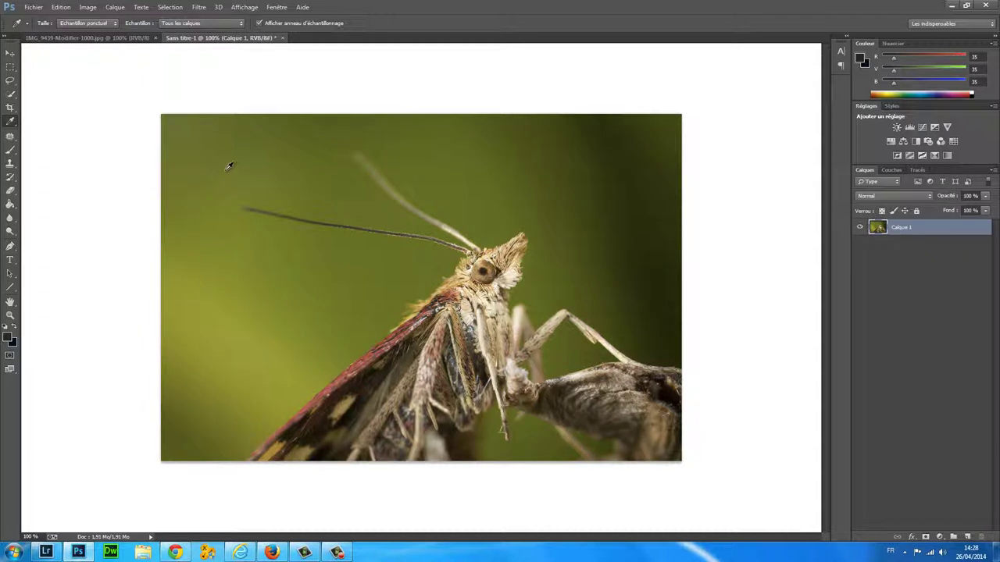
{"action": "left_click", "coordinate": [283, 41]}
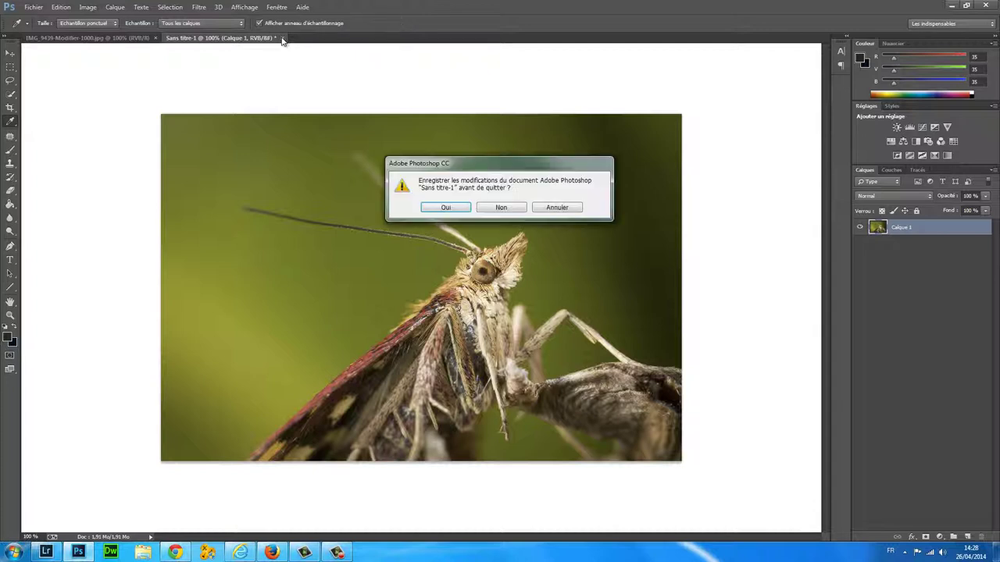
{"action": "left_click", "coordinate": [506, 209]}
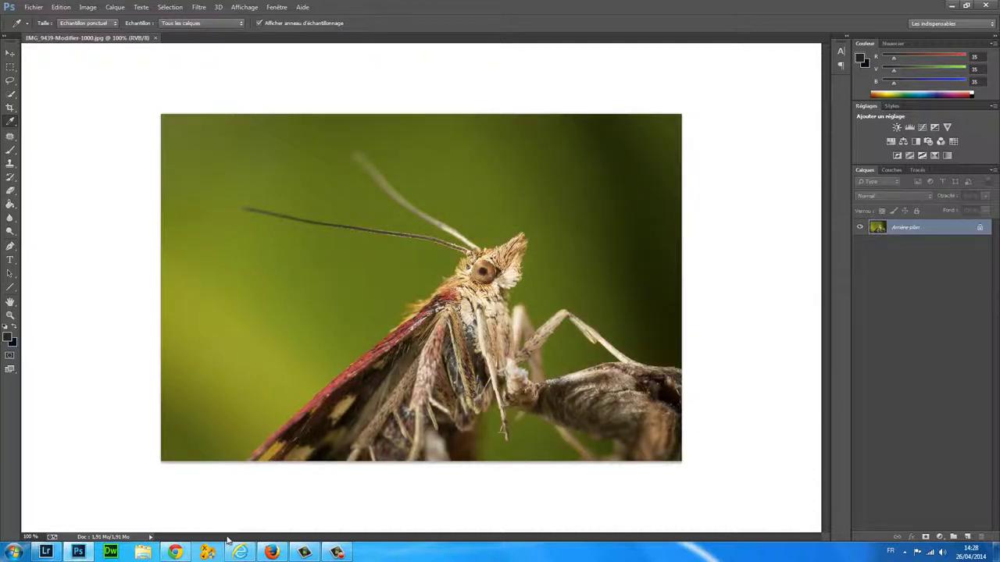
Switch to Internet Explorer and copy the displayed moth image.
{"action": "left_click", "coordinate": [241, 552]}
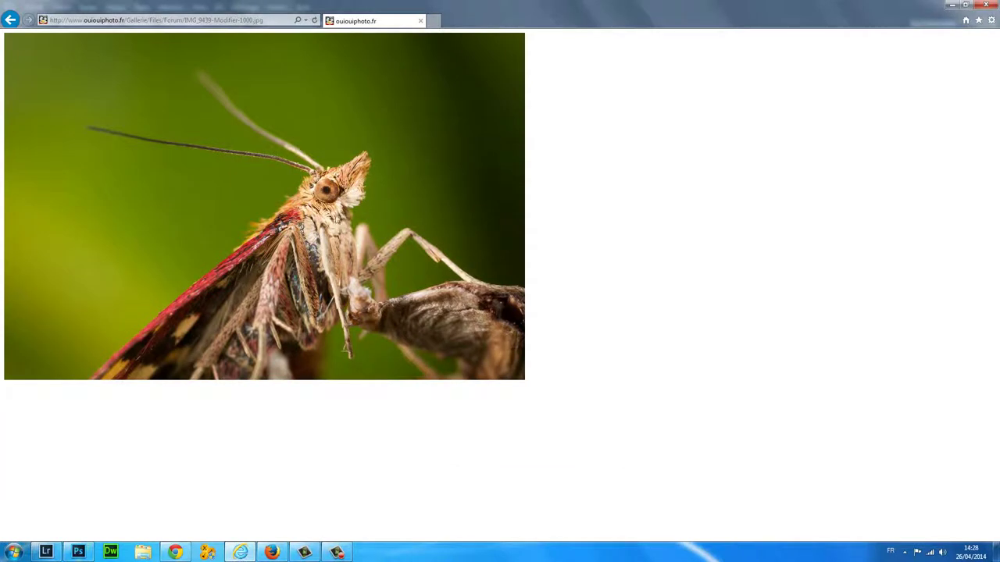
{"action": "right_click", "coordinate": [264, 167]}
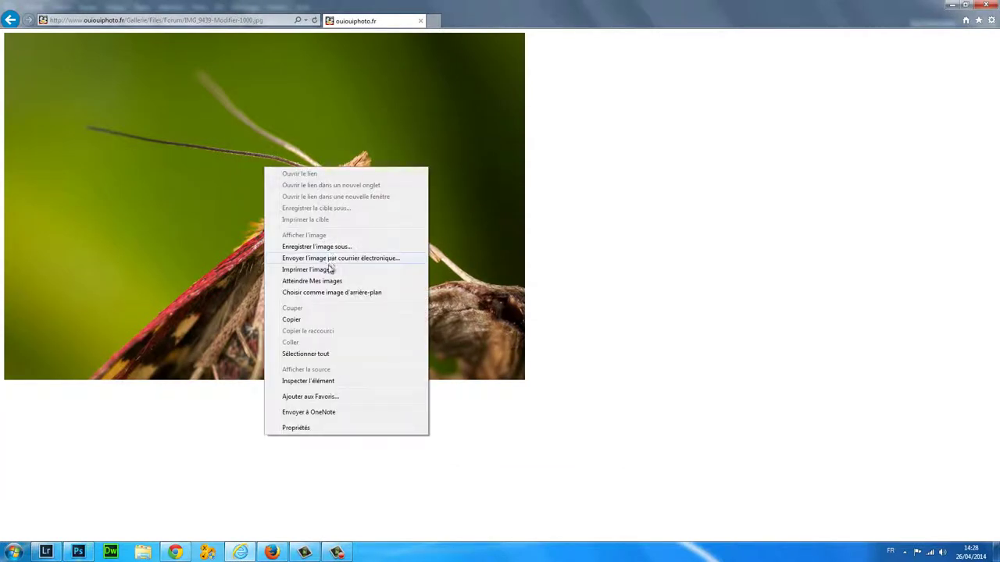
{"action": "left_click", "coordinate": [297, 320]}
Switch to Photoshop, create a document with the colour profile "Ne pas gérer les couleurs de ce document", and paste the image copied from Internet Explorer.
{"action": "left_click", "coordinate": [78, 552]}
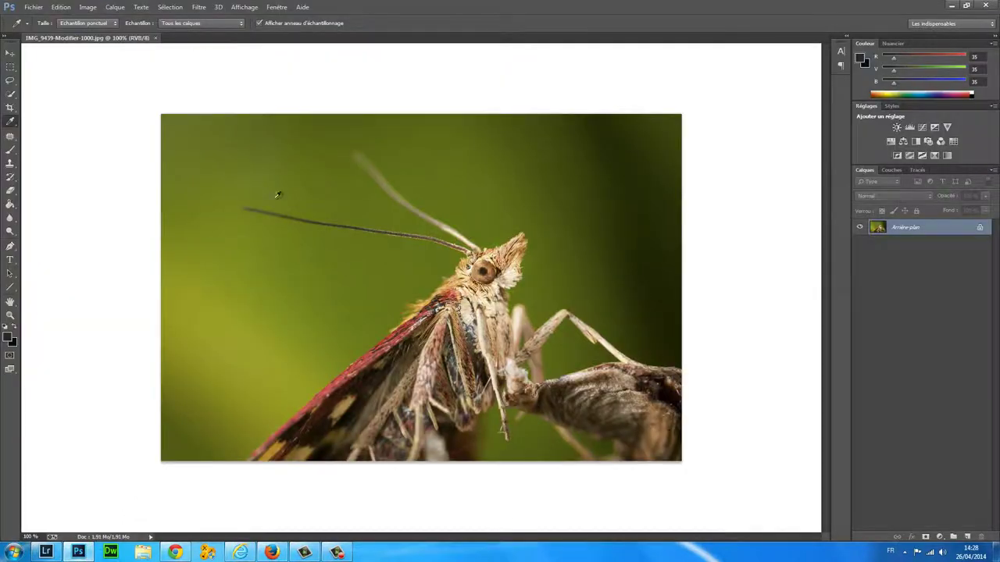
{"action": "left_click", "coordinate": [34, 7]}
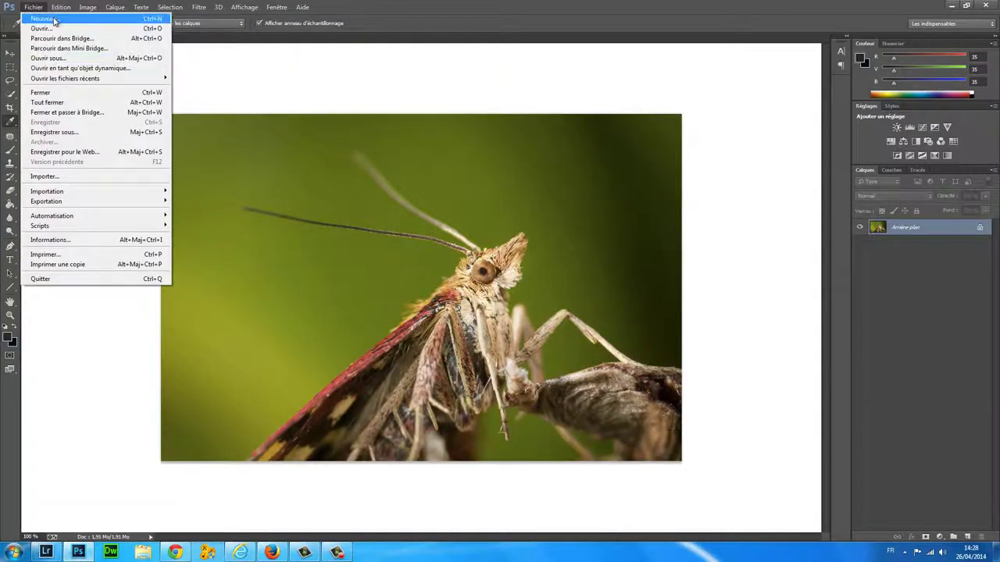
{"action": "left_click", "coordinate": [55, 20]}
{"action": "left_click", "coordinate": [641, 356]}
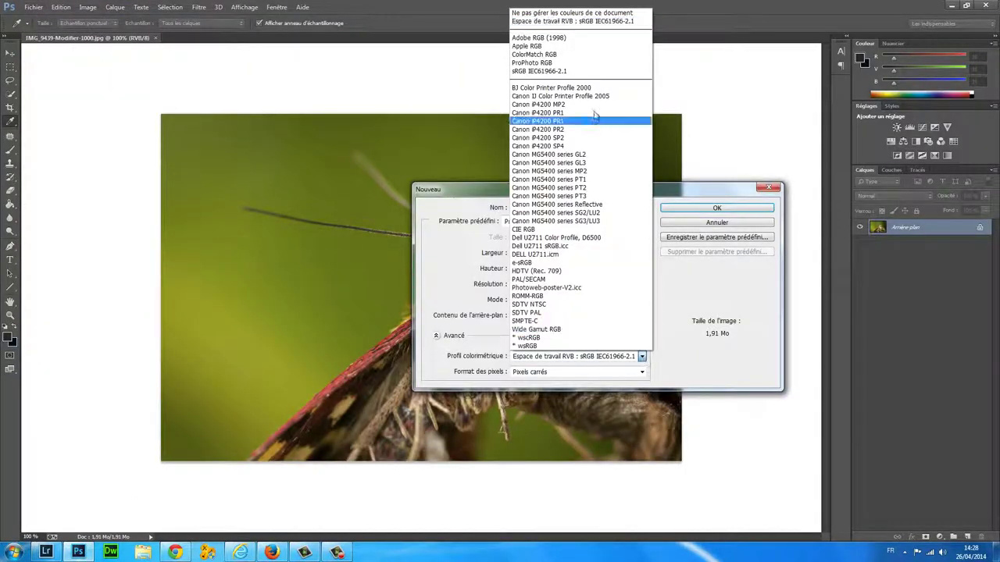
{"action": "left_click", "coordinate": [571, 13]}
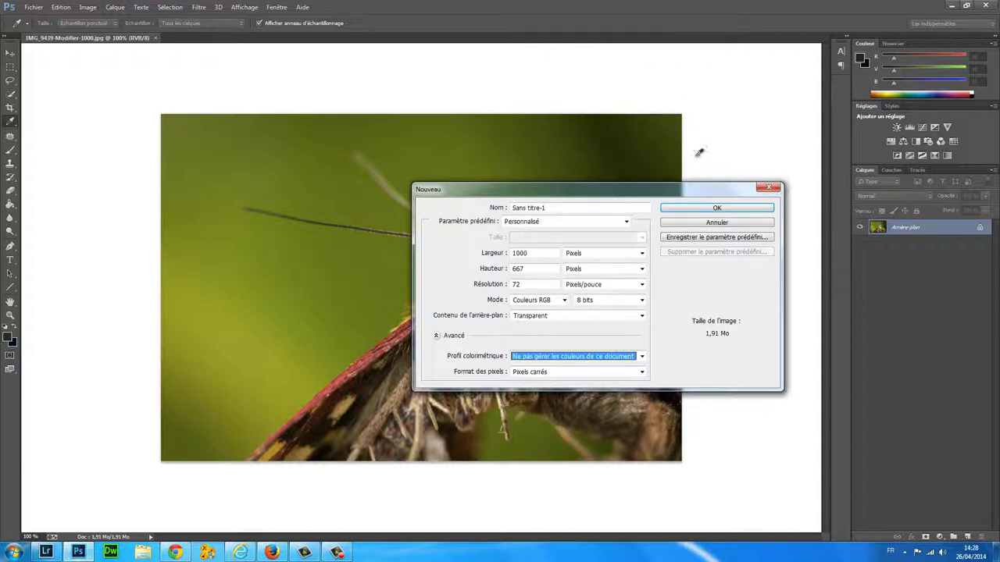
{"action": "left_click", "coordinate": [714, 207]}
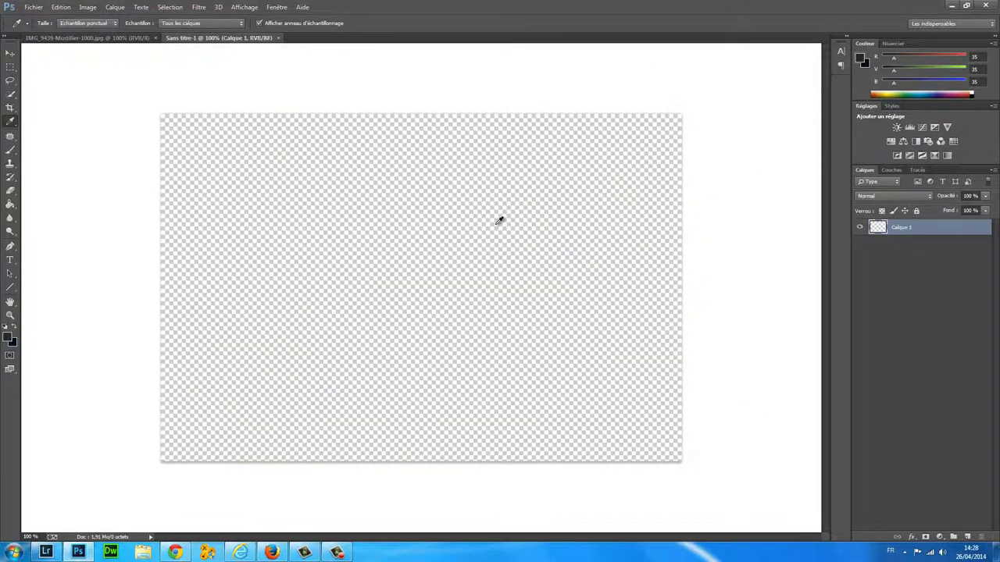
{"action": "key", "text": "ctrl+v"}
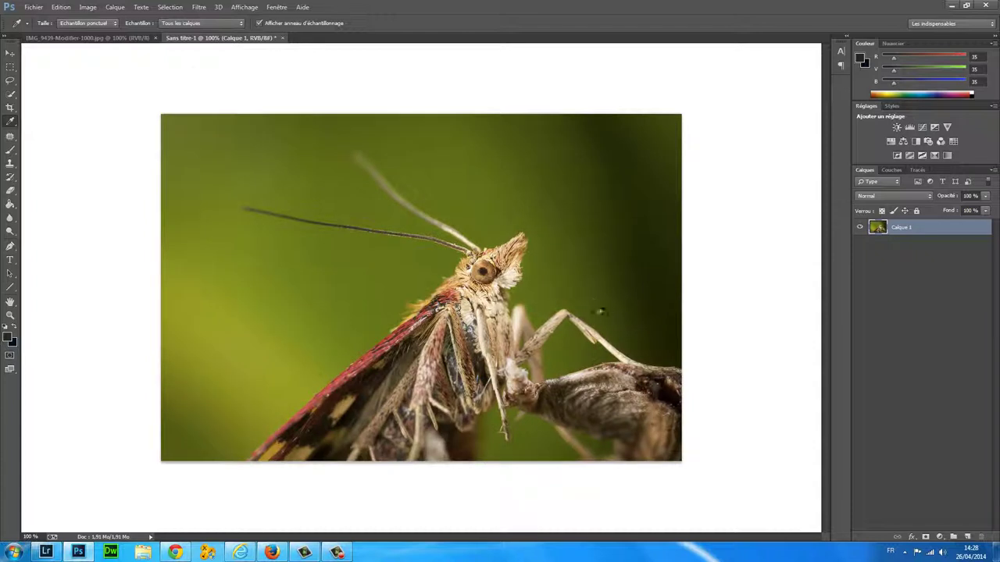
Compare the pasted Internet Explorer image with IMG_9439-Modifier-1000.jpg by alternating between the two documents.
{"action": "left_click", "coordinate": [145, 38]}
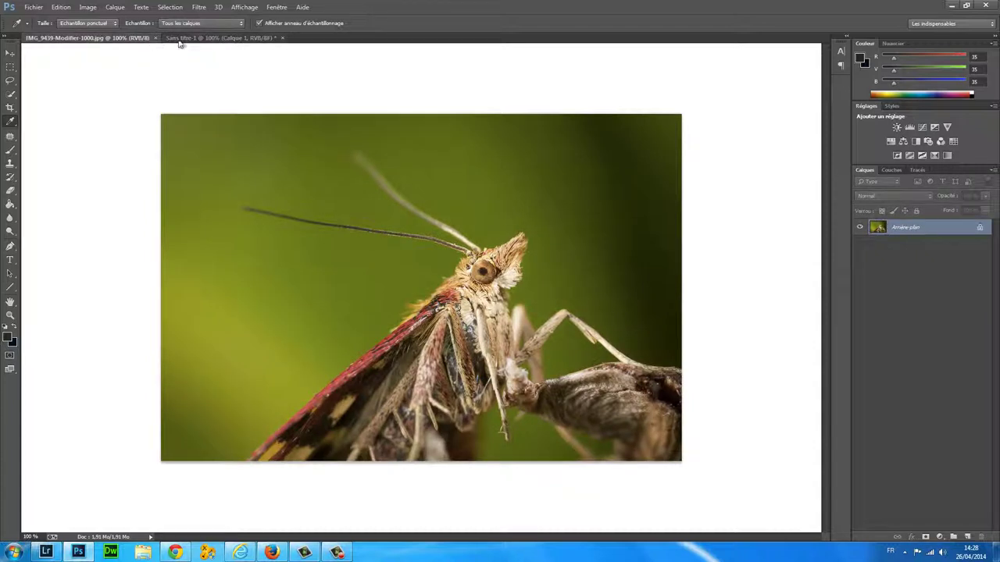
{"action": "left_click", "coordinate": [198, 40]}
{"action": "left_click", "coordinate": [125, 41]}
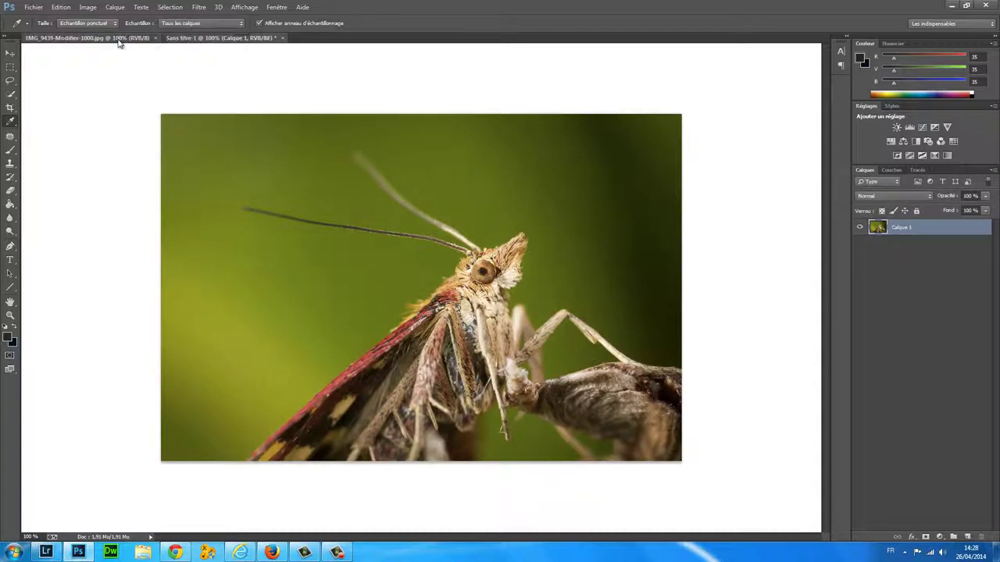
{"action": "left_click", "coordinate": [200, 39]}
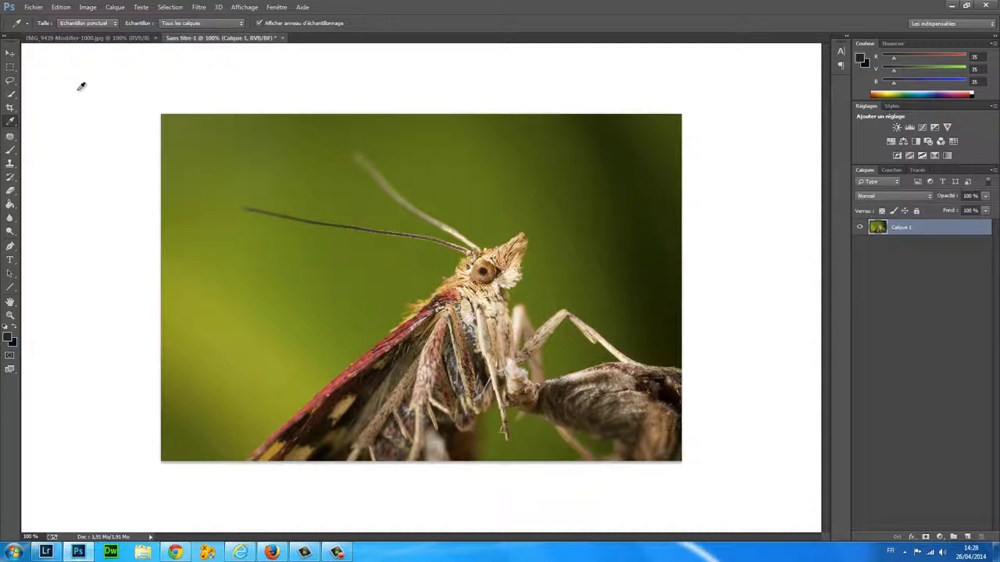
{"action": "left_click", "coordinate": [114, 39]}
{"action": "left_click", "coordinate": [189, 39]}
Switch to Firefox and copy the displayed moth image.
{"action": "left_click", "coordinate": [269, 553]}
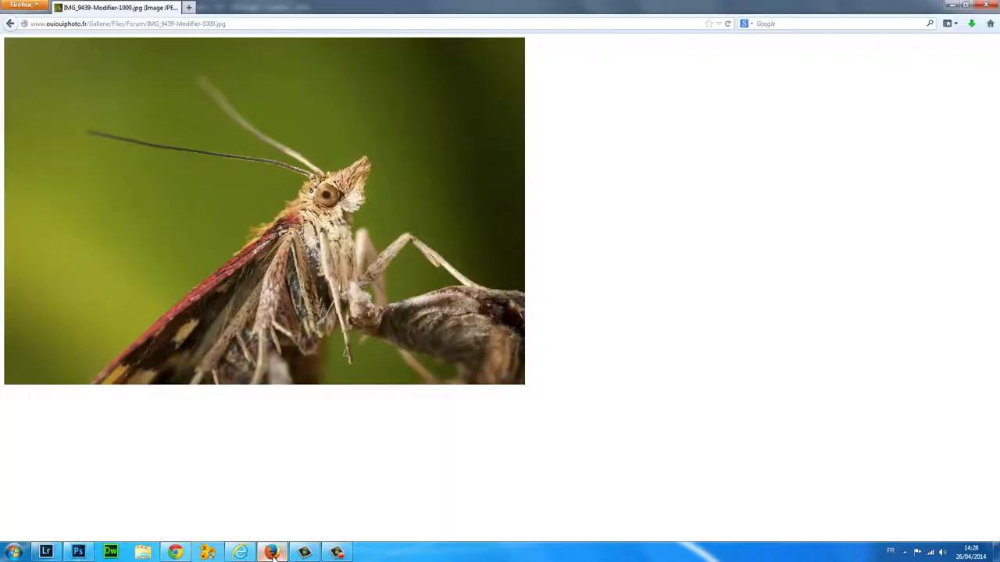
{"action": "right_click", "coordinate": [107, 137]}
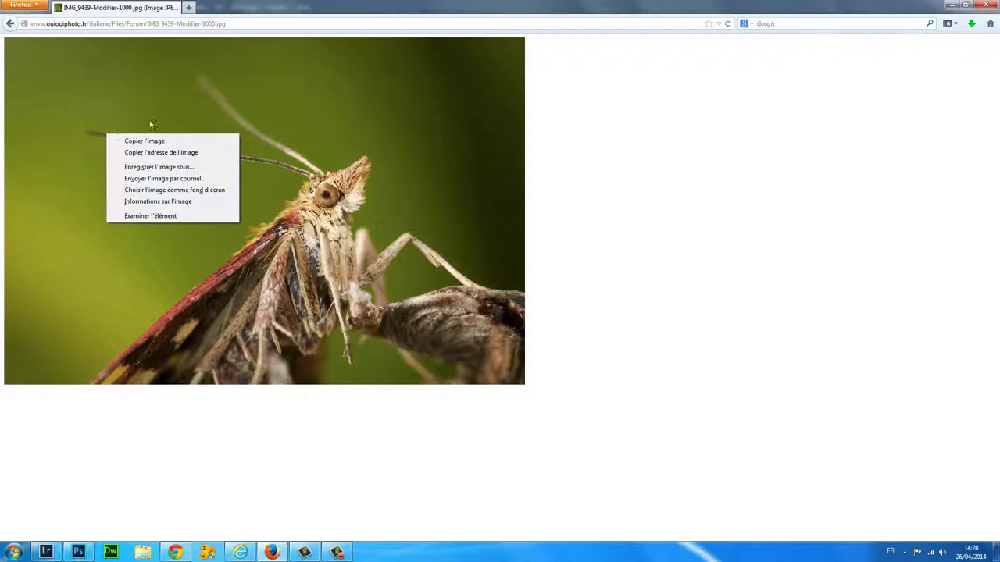
{"action": "left_click", "coordinate": [156, 145]}
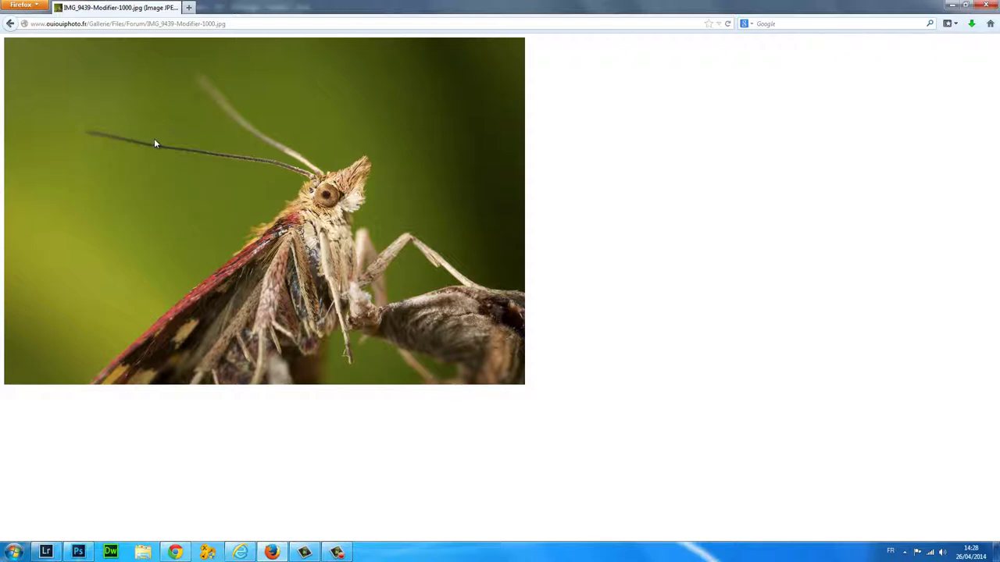
Switch back to Photoshop and close Sans titre-1 without saving.
{"action": "left_click", "coordinate": [79, 553]}
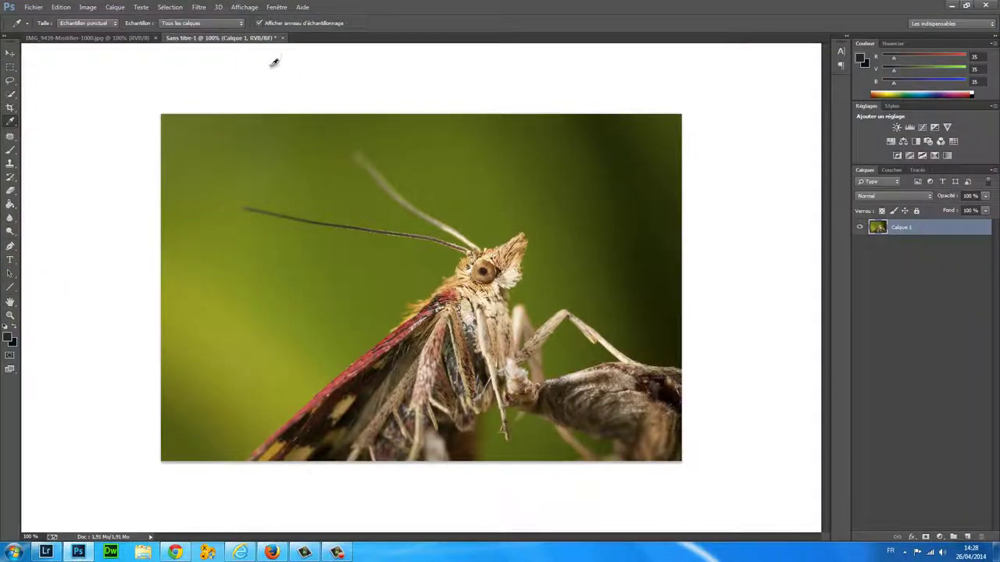
{"action": "left_click", "coordinate": [282, 37]}
{"action": "left_click", "coordinate": [514, 207]}
Create a document with the colour profile "Ne pas gérer les couleurs de ce document" and paste the image copied from Firefox.
{"action": "left_click", "coordinate": [33, 9]}
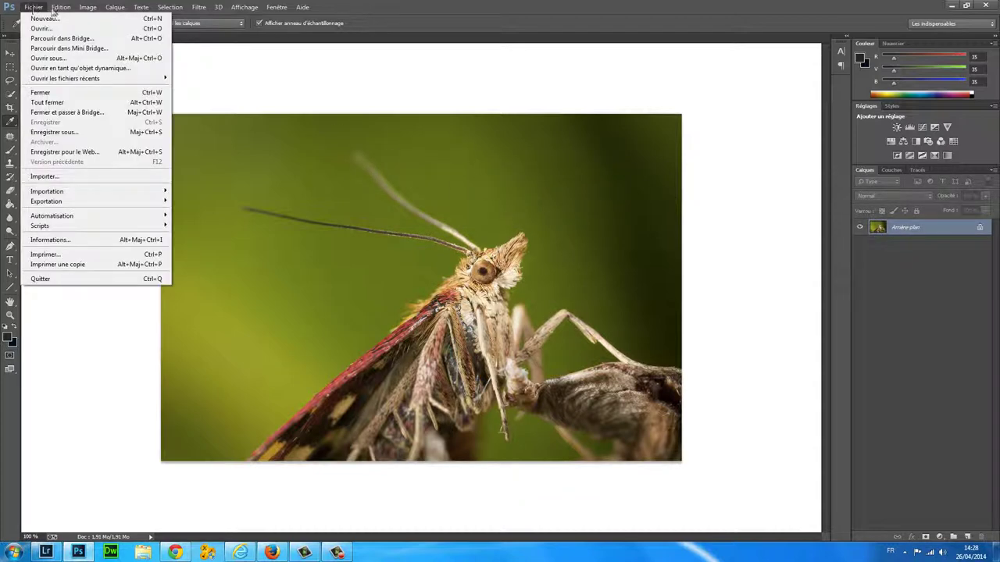
{"action": "left_click", "coordinate": [43, 18]}
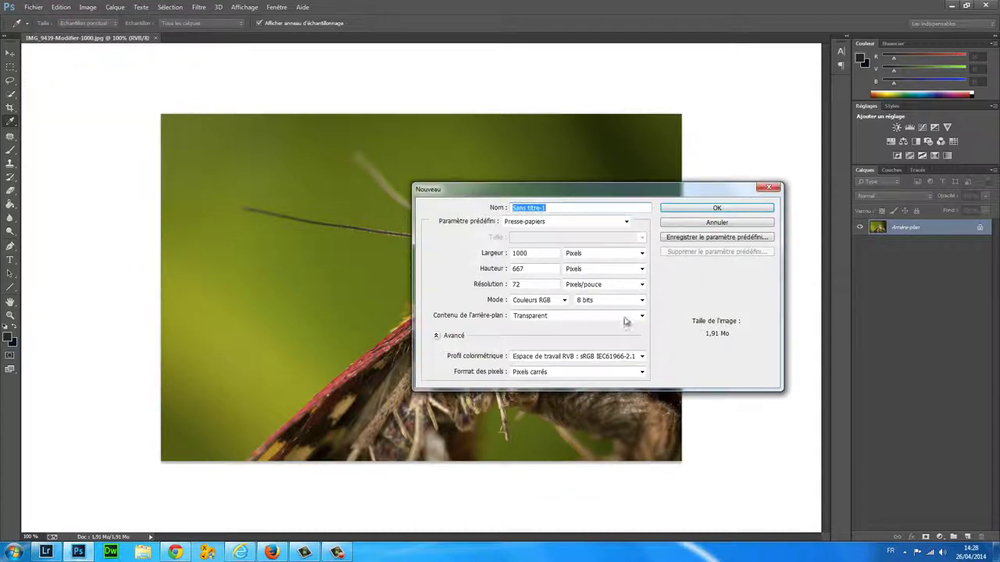
{"action": "left_click", "coordinate": [641, 357]}
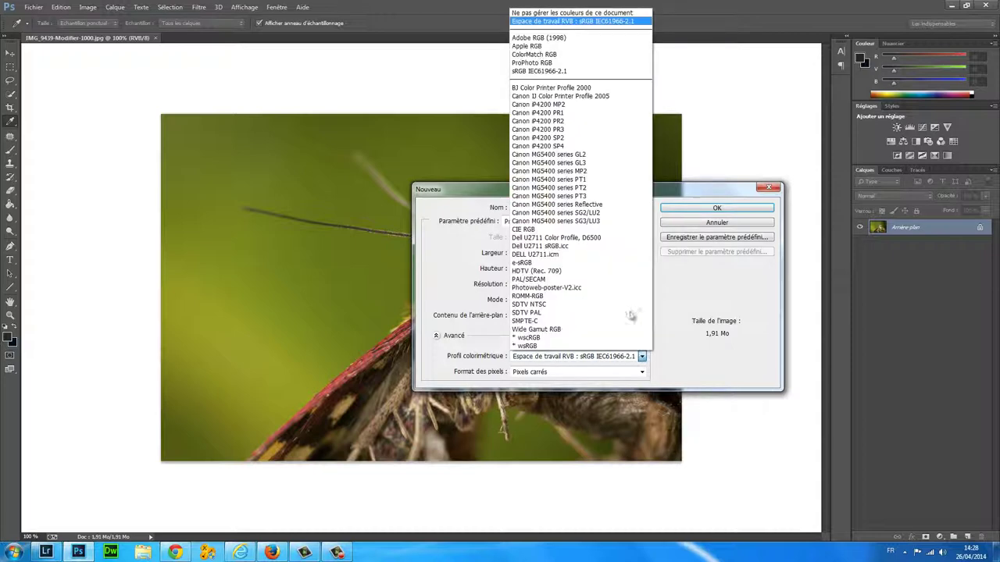
{"action": "left_click", "coordinate": [547, 13]}
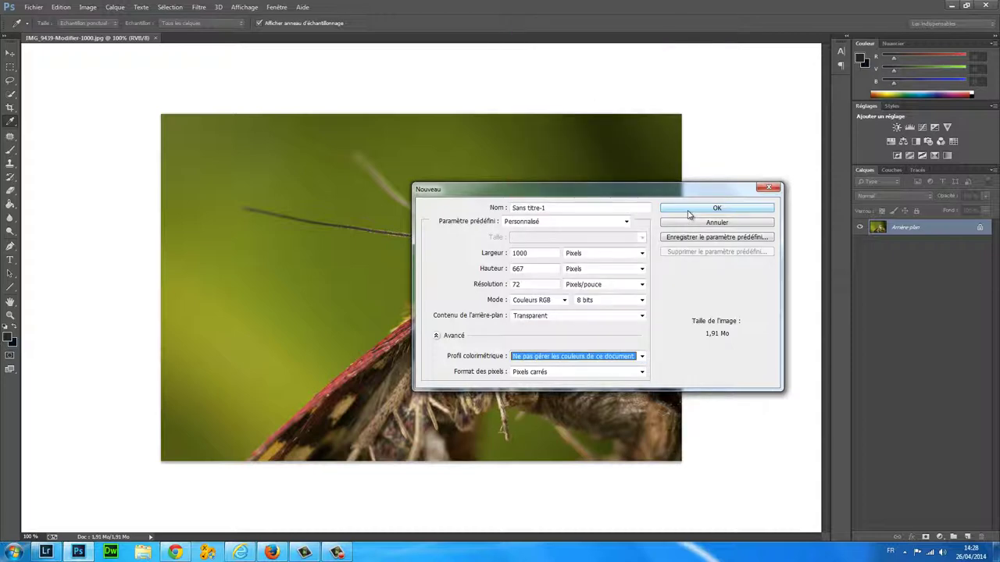
{"action": "left_click", "coordinate": [692, 210]}
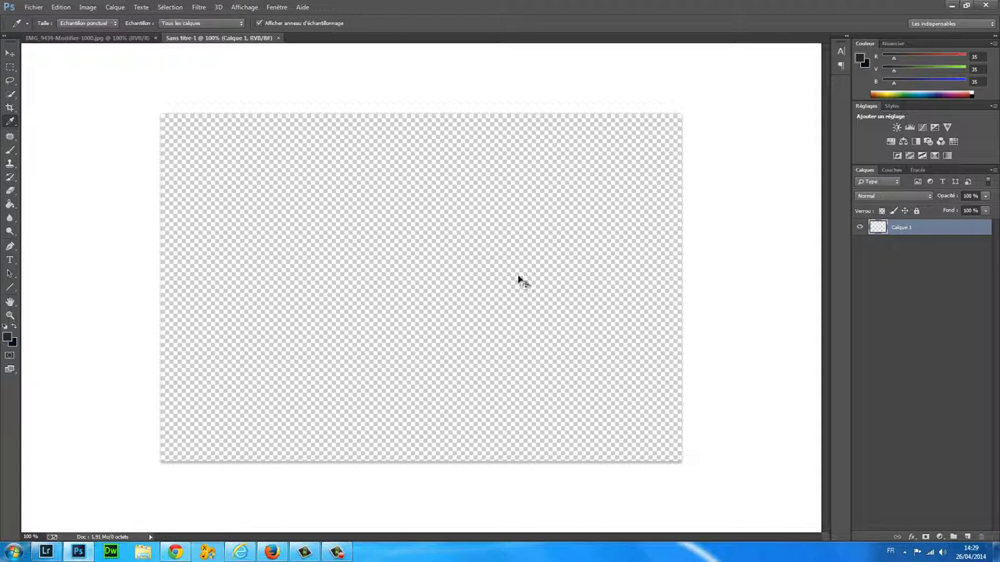
{"action": "key", "text": "ctrl+v"}
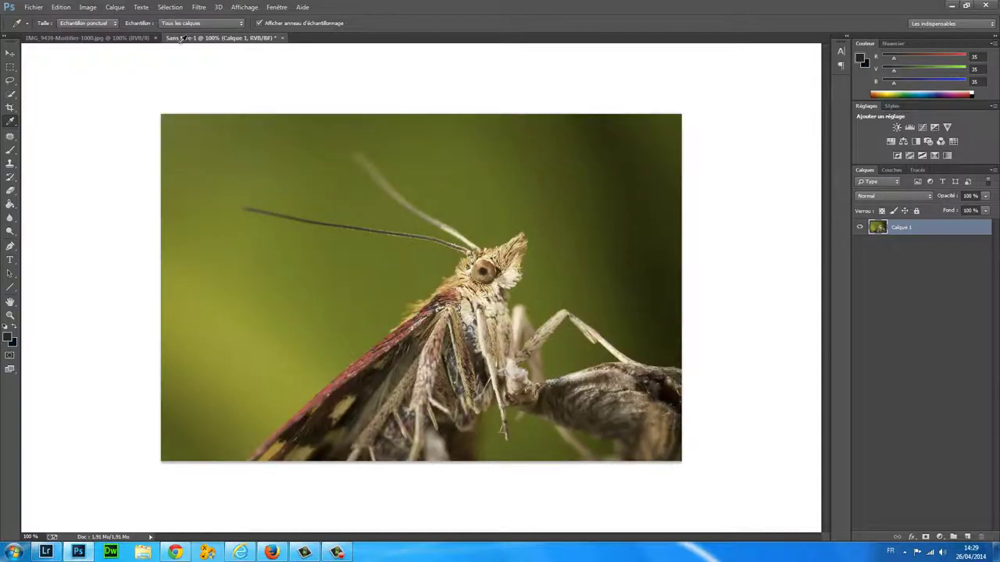
Compare the pasted Firefox image with IMG_9439-Modifier-1000.jpg, and close Sans titre-1 without saving.
{"action": "left_click", "coordinate": [117, 38]}
{"action": "left_click", "coordinate": [206, 39]}
{"action": "left_click", "coordinate": [282, 37]}
{"action": "left_click", "coordinate": [501, 207]}
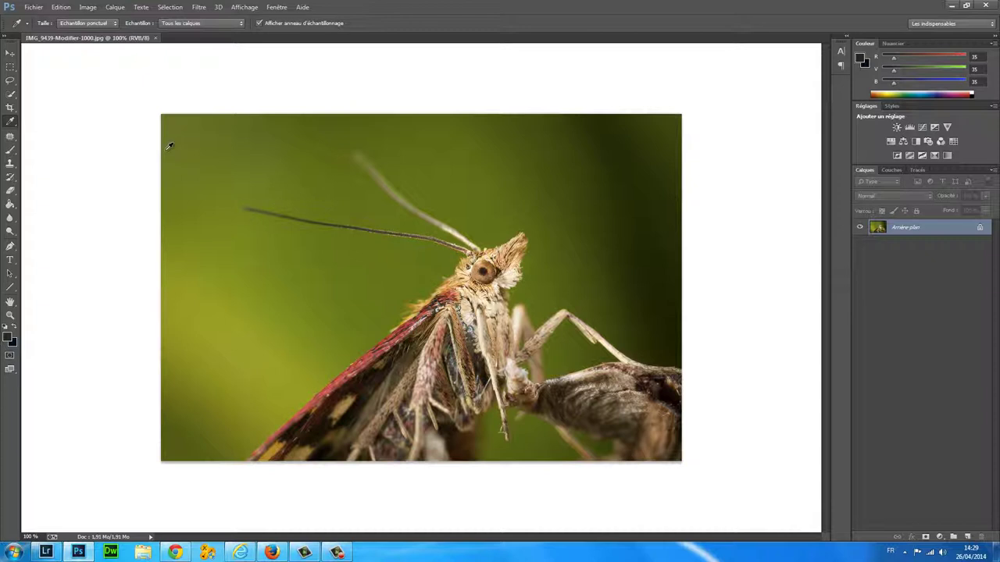
Create a document with the colour profile sRGB IEC61966-2.1 and paste the image copied from Firefox.
{"action": "left_click", "coordinate": [35, 8]}
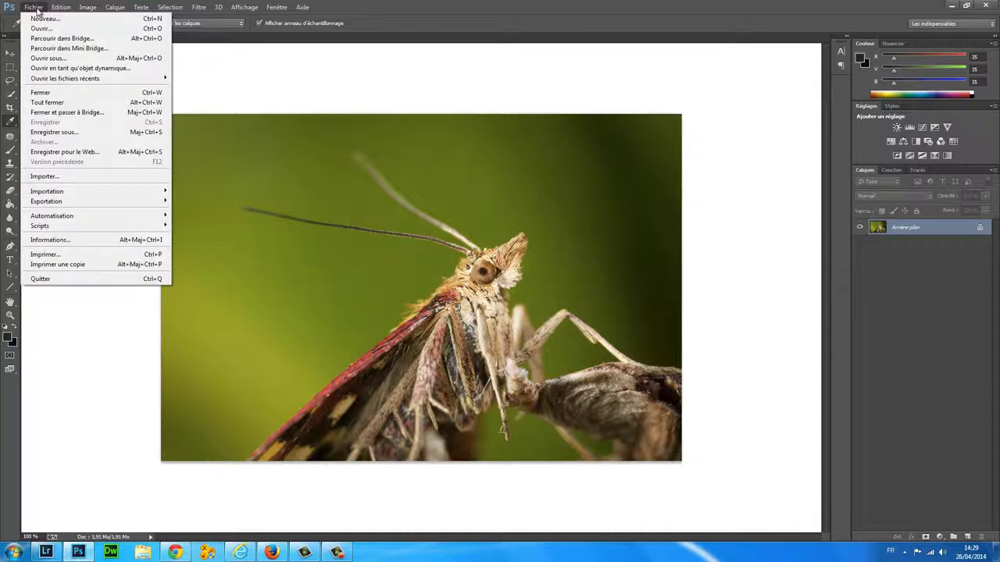
{"action": "left_click", "coordinate": [42, 17]}
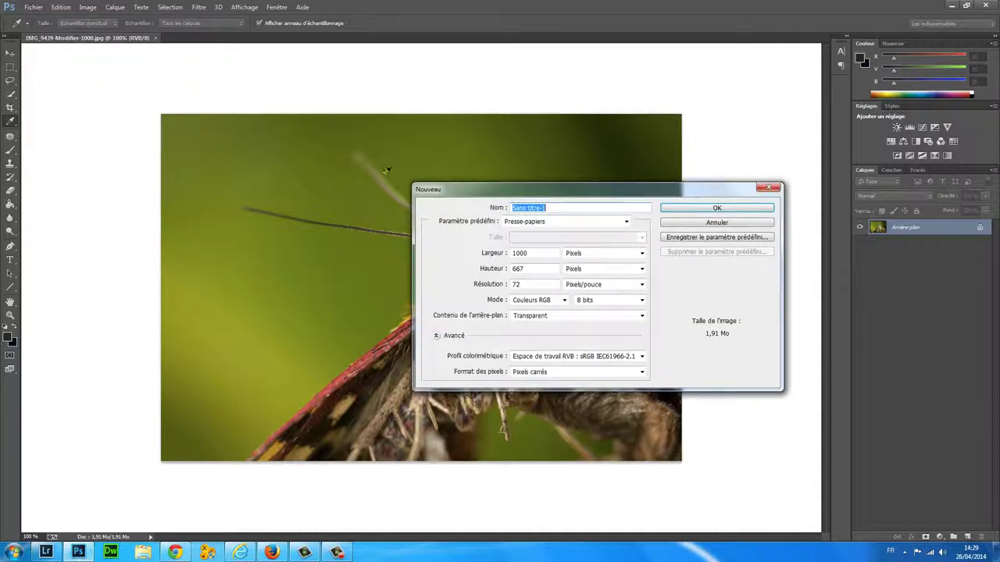
{"action": "left_click", "coordinate": [642, 357]}
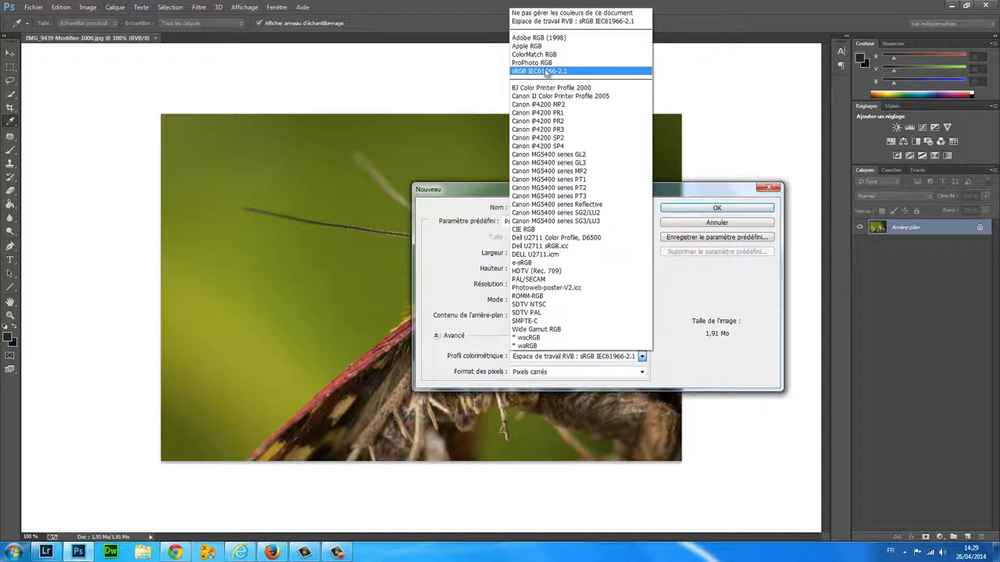
{"action": "left_click", "coordinate": [548, 72]}
{"action": "left_click", "coordinate": [690, 209]}
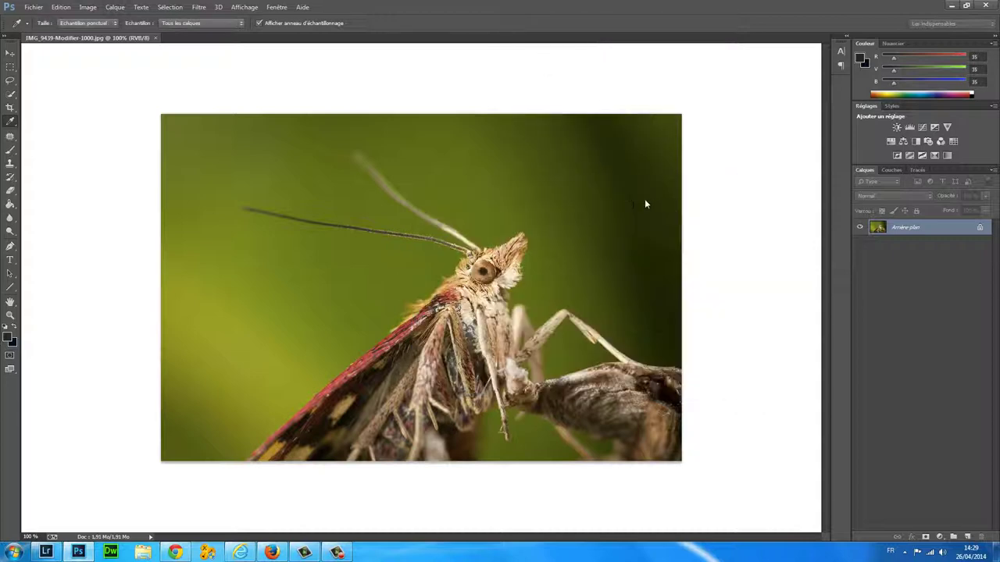
{"action": "key", "text": "ctrl+v"}
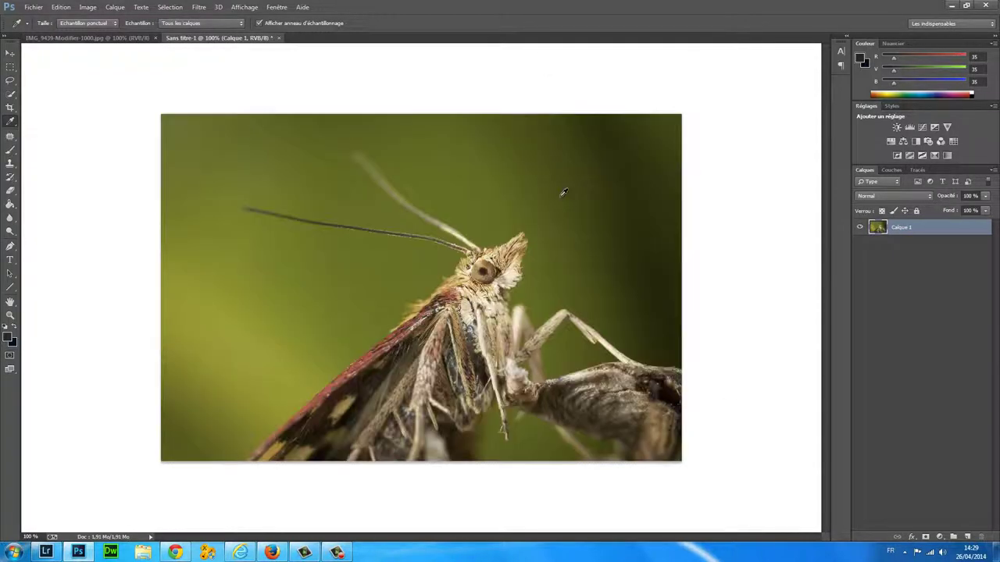
Compare the image pasted into the sRGB document with IMG_9439-Modifier-1000.jpg, and close Sans titre-1 without saving.
{"action": "left_click", "coordinate": [113, 38]}
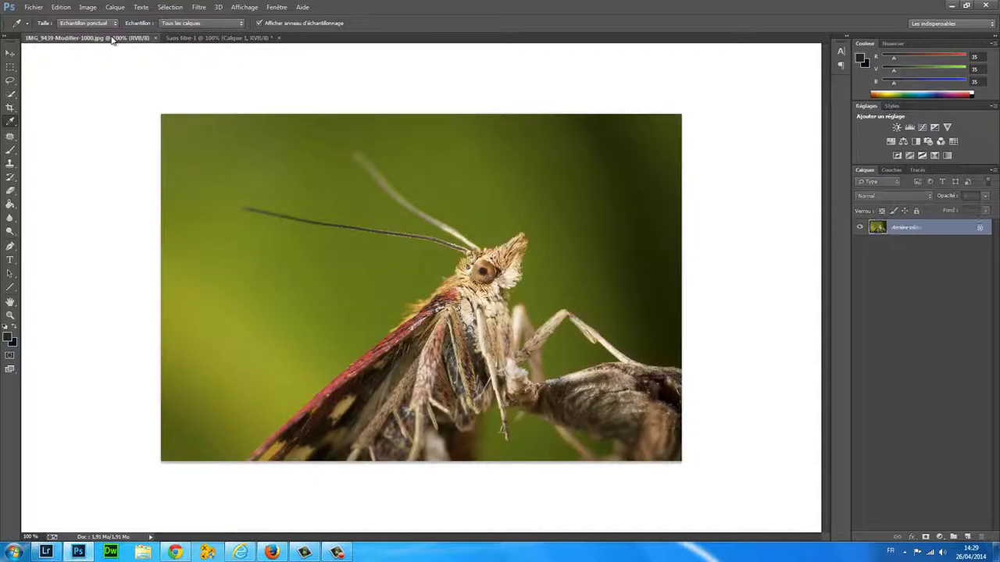
{"action": "left_click", "coordinate": [190, 39]}
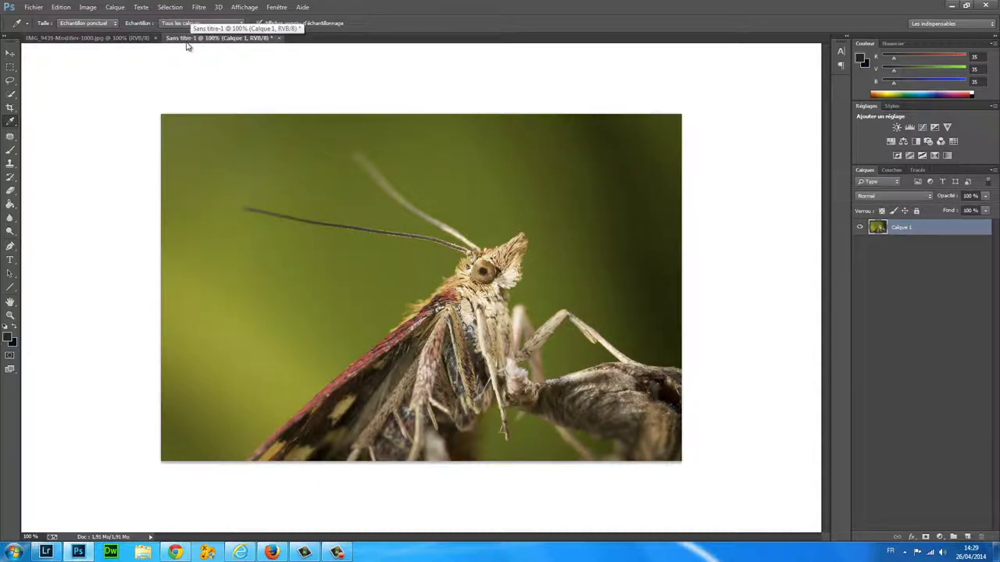
{"action": "left_click", "coordinate": [279, 39]}
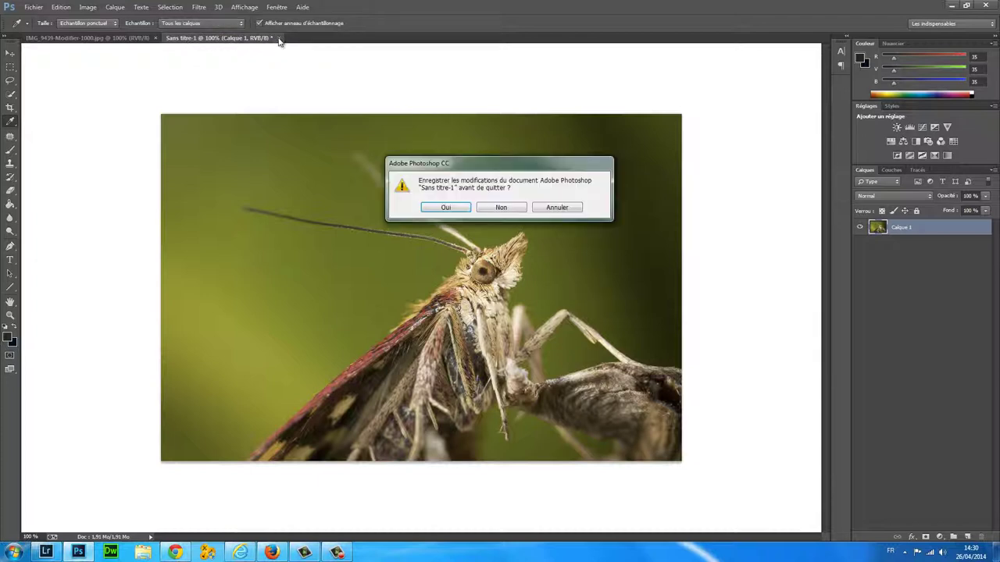
{"action": "left_click", "coordinate": [498, 210]}
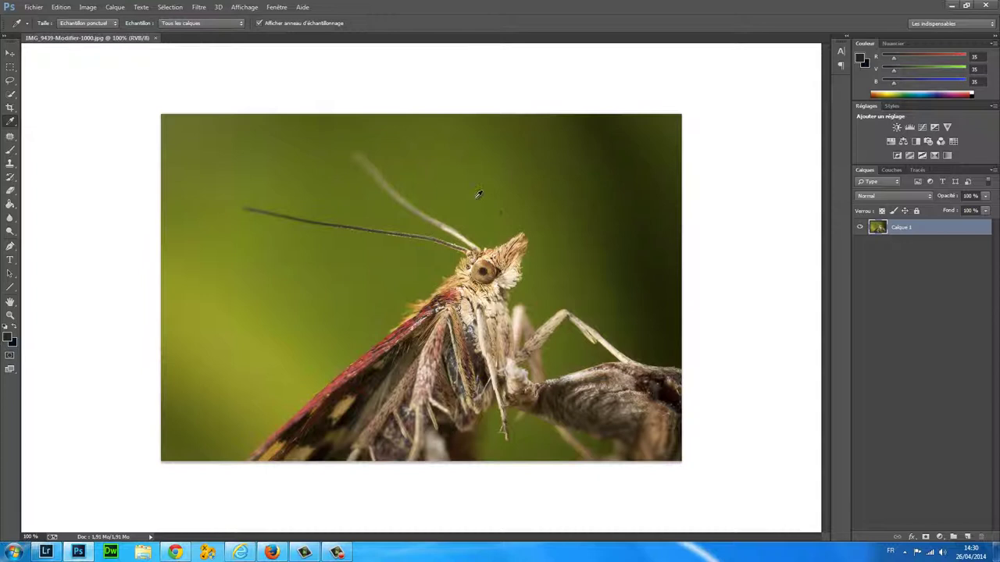
Create a document with the colour profile Adobe RGB (1998) and paste the image copied from Firefox.
{"action": "left_click", "coordinate": [31, 8]}
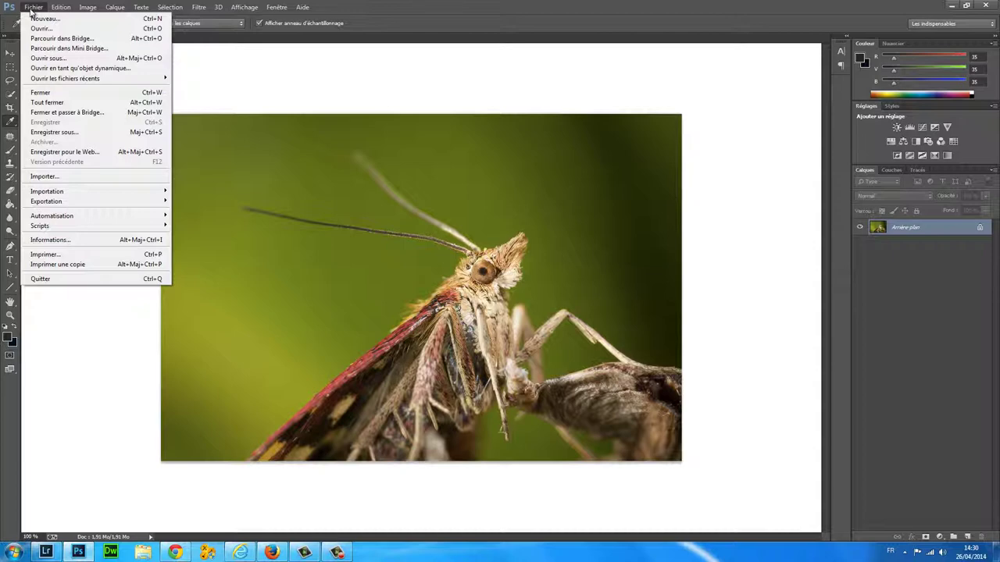
{"action": "left_click", "coordinate": [43, 18]}
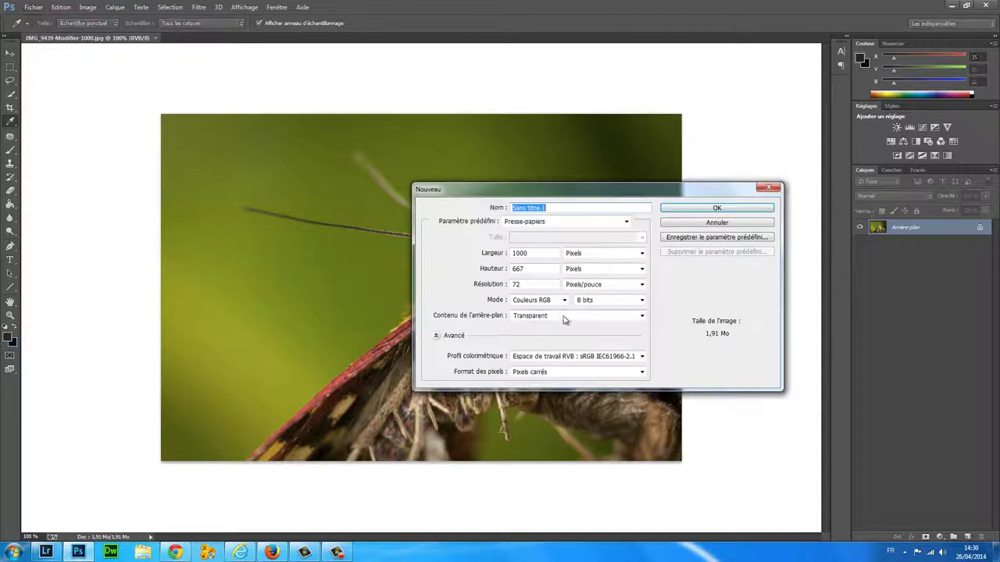
{"action": "left_click", "coordinate": [642, 356]}
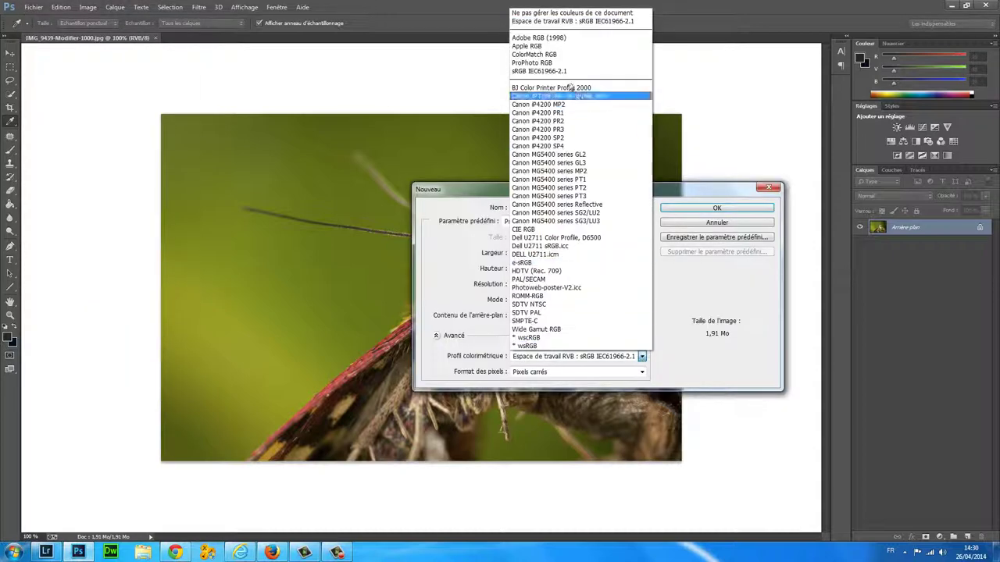
{"action": "left_click", "coordinate": [540, 37]}
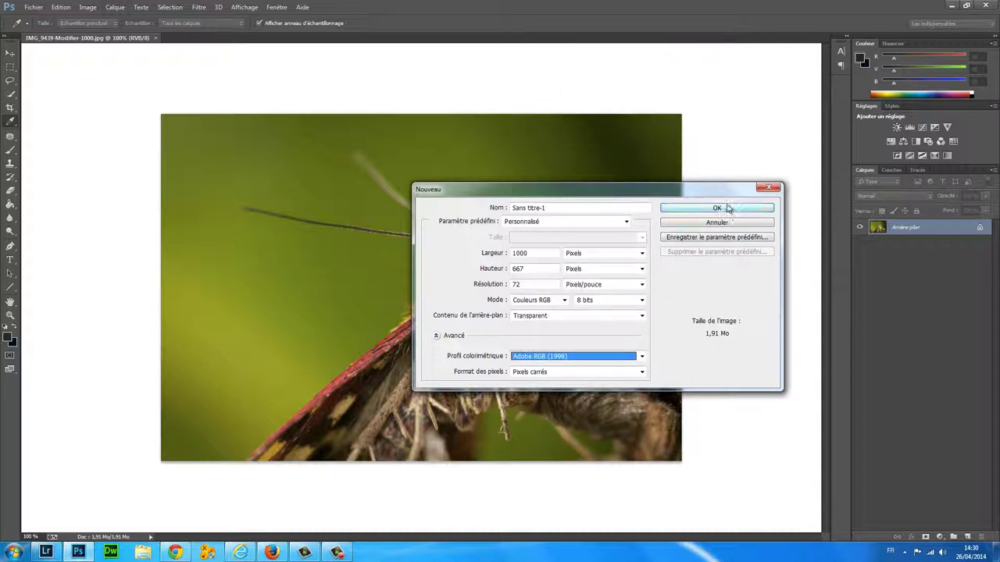
{"action": "left_click", "coordinate": [724, 207]}
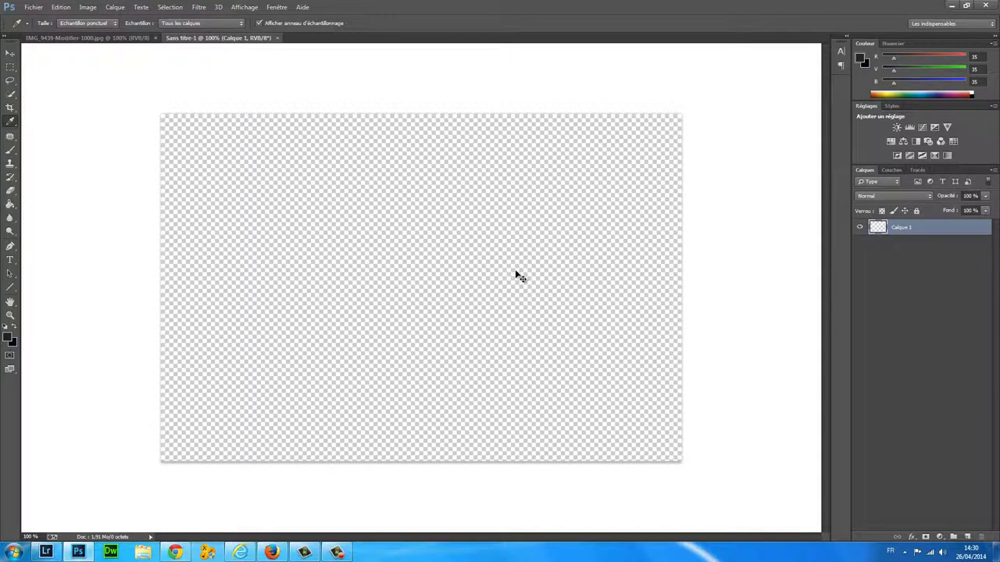
{"action": "key", "text": "ctrl+v"}
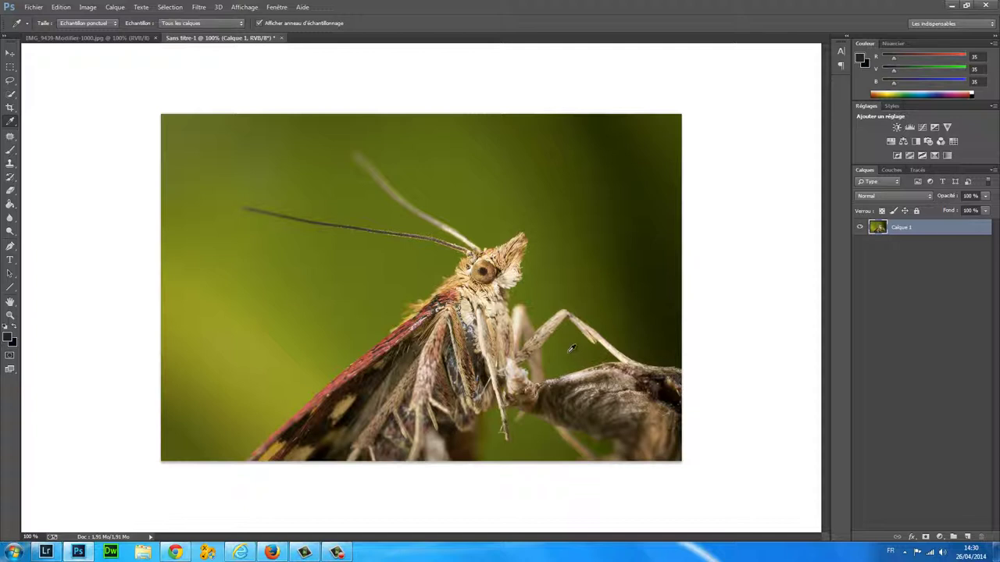
Compare the image pasted into the Adobe RGB (1998) document with IMG_9439-Modifier-1000.jpg, and close Sans titre-1 without saving.
{"action": "left_click", "coordinate": [139, 45]}
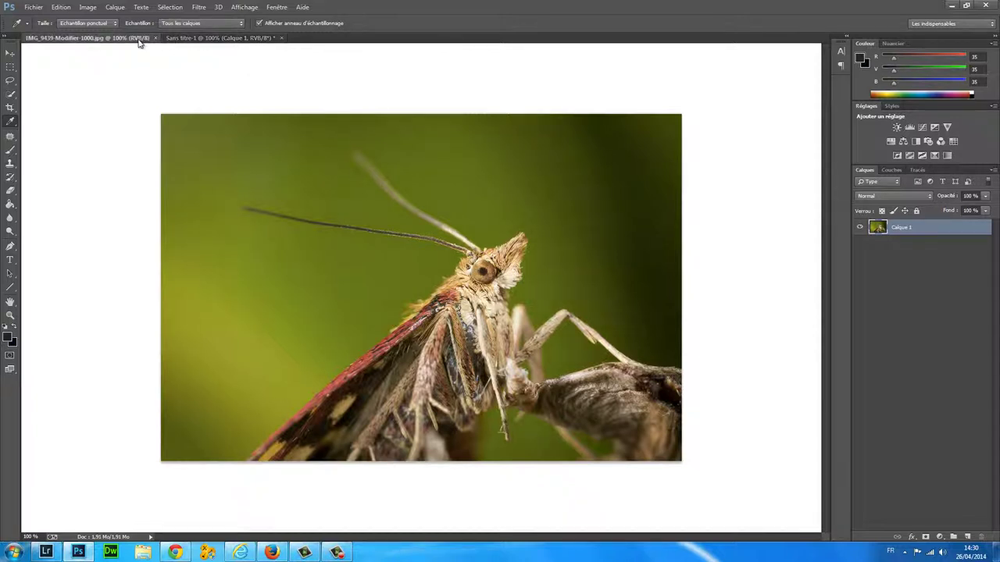
{"action": "left_click", "coordinate": [138, 40]}
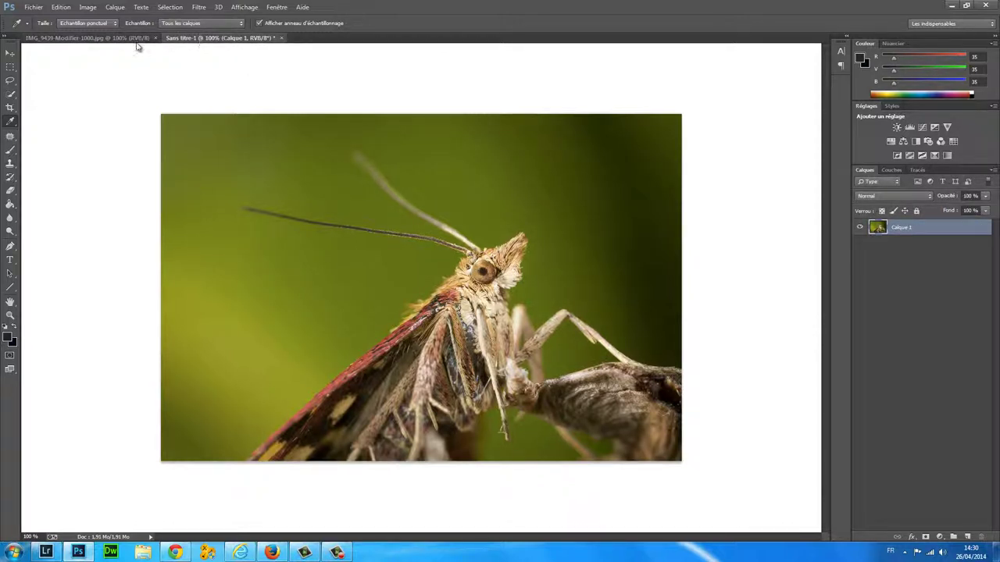
{"action": "left_click", "coordinate": [219, 37]}
{"action": "left_click", "coordinate": [125, 39]}
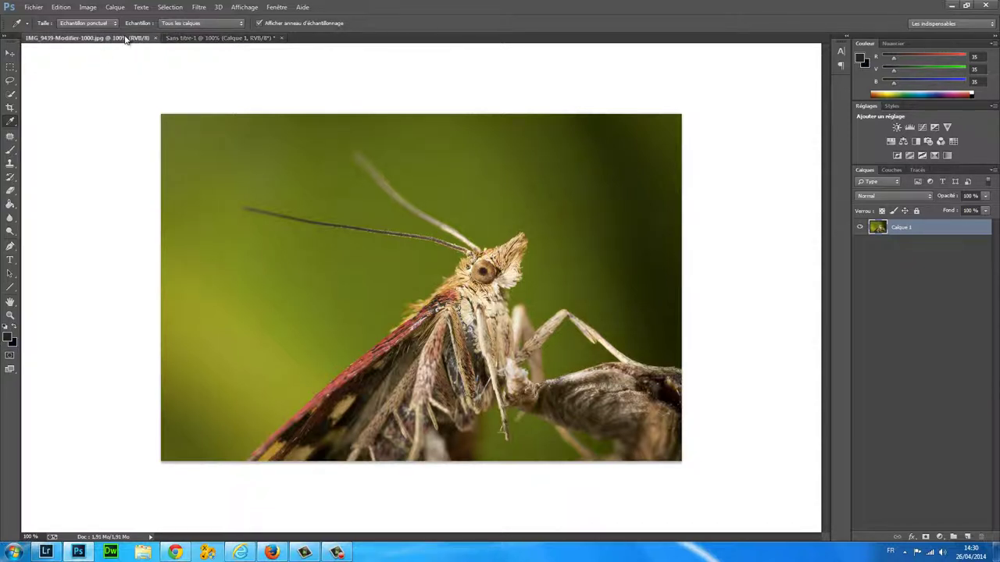
{"action": "left_click", "coordinate": [207, 39]}
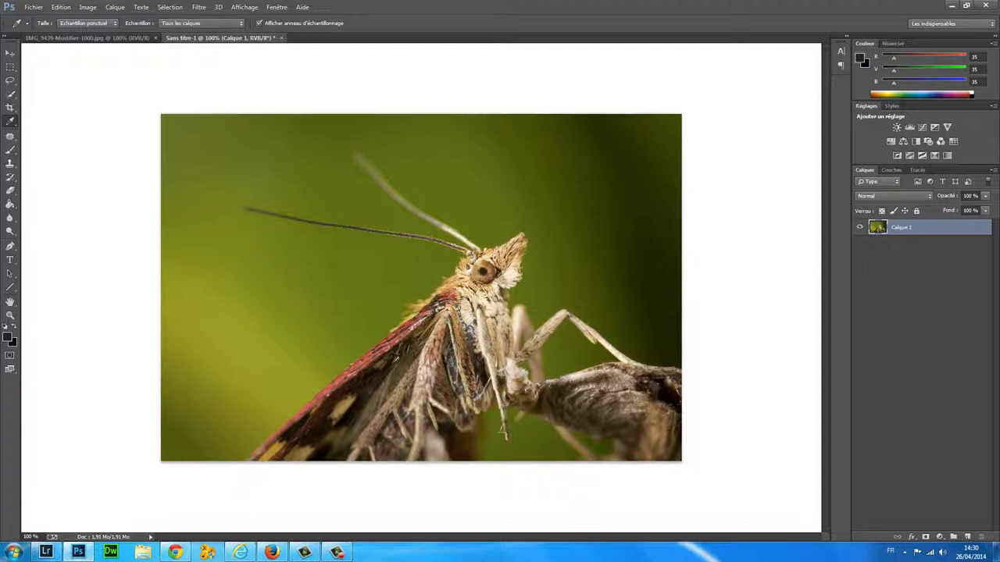
{"action": "left_click", "coordinate": [281, 39]}
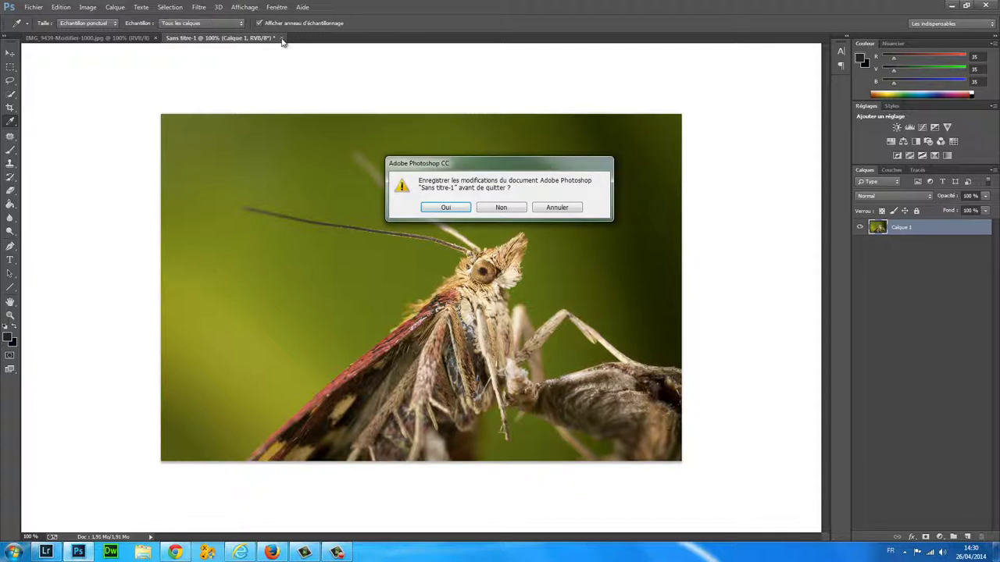
{"action": "left_click", "coordinate": [500, 207]}
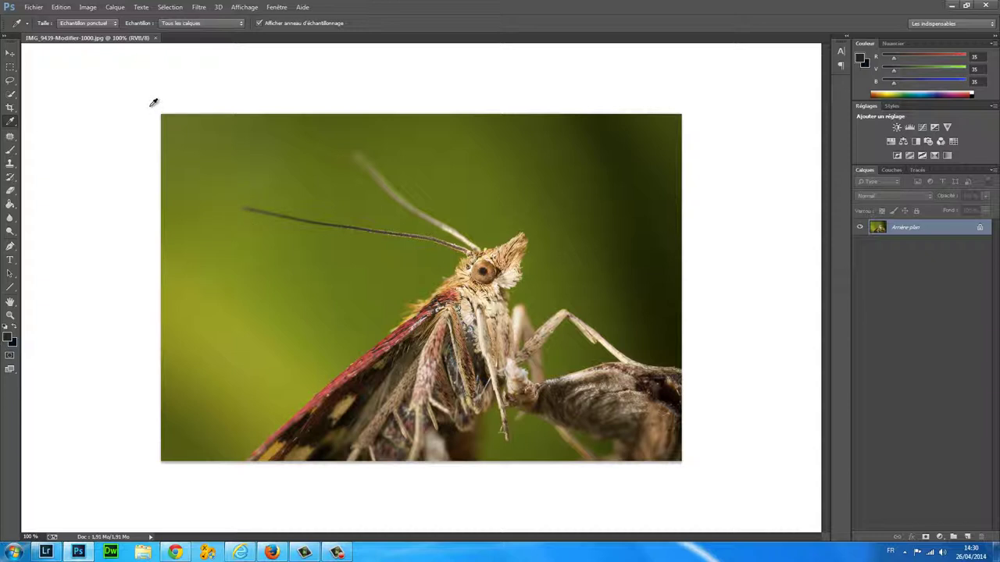
Create a document with the colour profile DELL U2711.icm and paste the image copied from Firefox.
{"action": "left_click", "coordinate": [33, 7]}
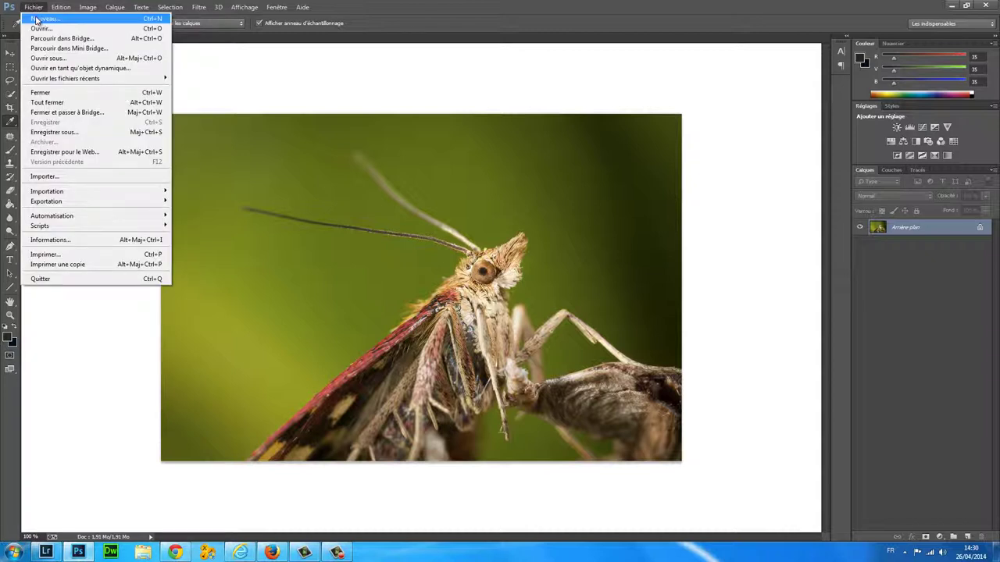
{"action": "left_click", "coordinate": [35, 18]}
{"action": "left_click", "coordinate": [641, 356]}
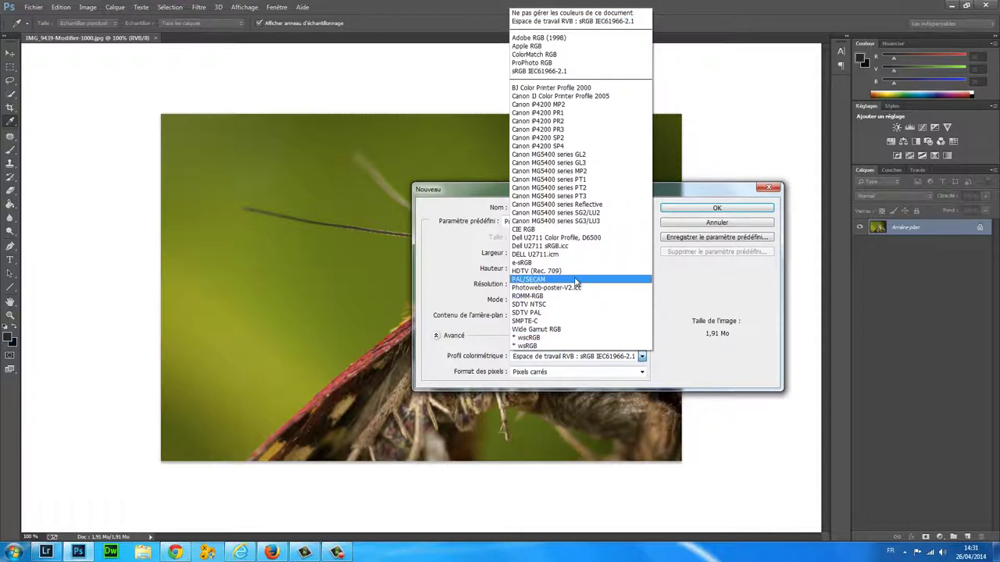
{"action": "left_click", "coordinate": [558, 254]}
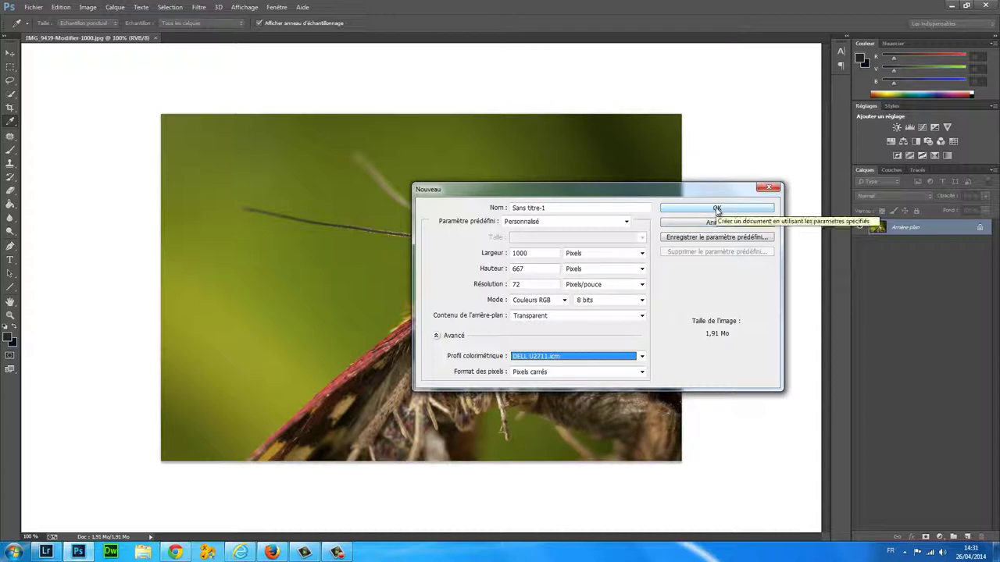
{"action": "left_click", "coordinate": [717, 210]}
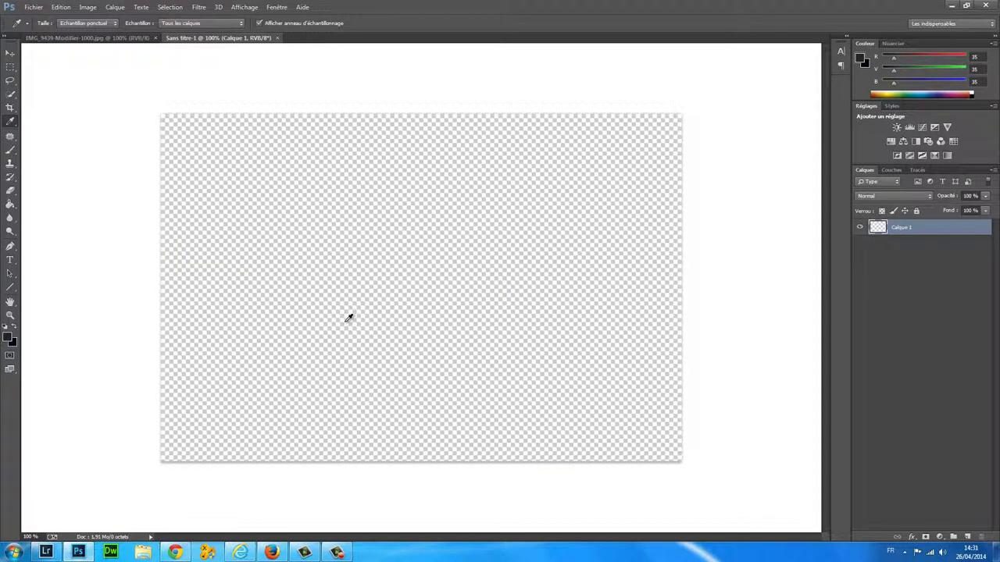
{"action": "key", "text": "ctrl+v"}
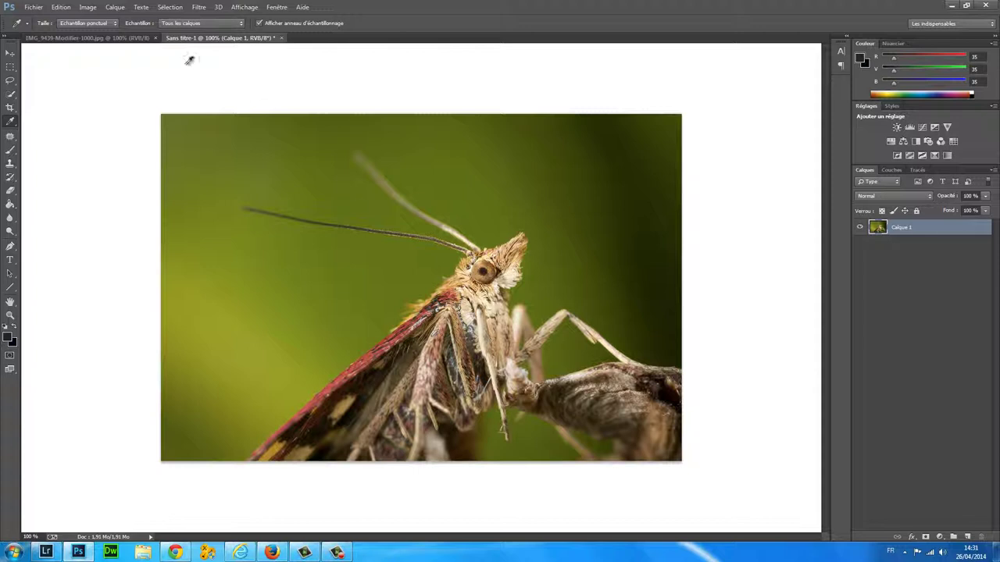
Compare the image pasted into the DELL U2711.icm document with IMG_9439-Modifier-1000.jpg by alternating between the two documents.
{"action": "left_click", "coordinate": [120, 38]}
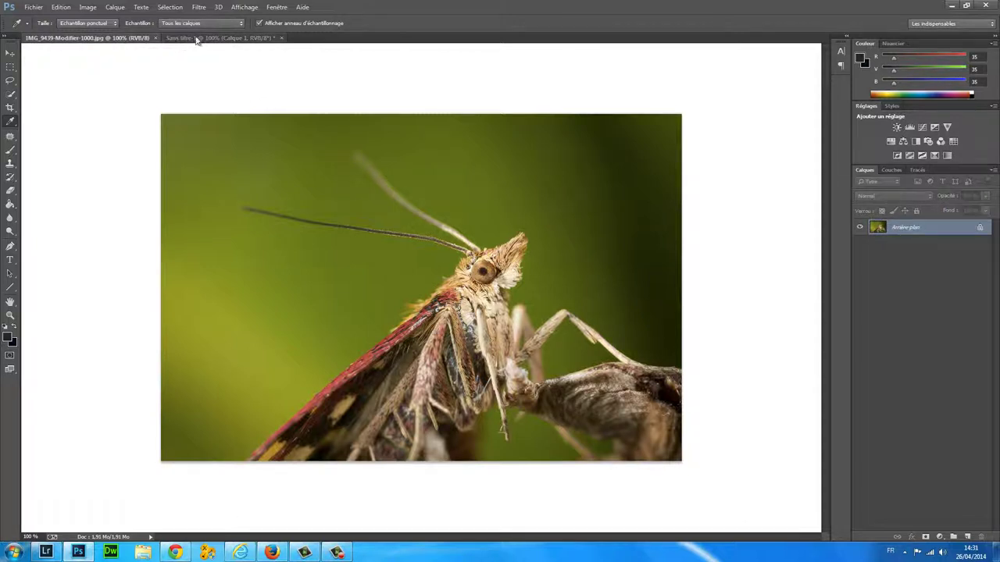
{"action": "left_click", "coordinate": [197, 38]}
{"action": "left_click", "coordinate": [110, 39]}
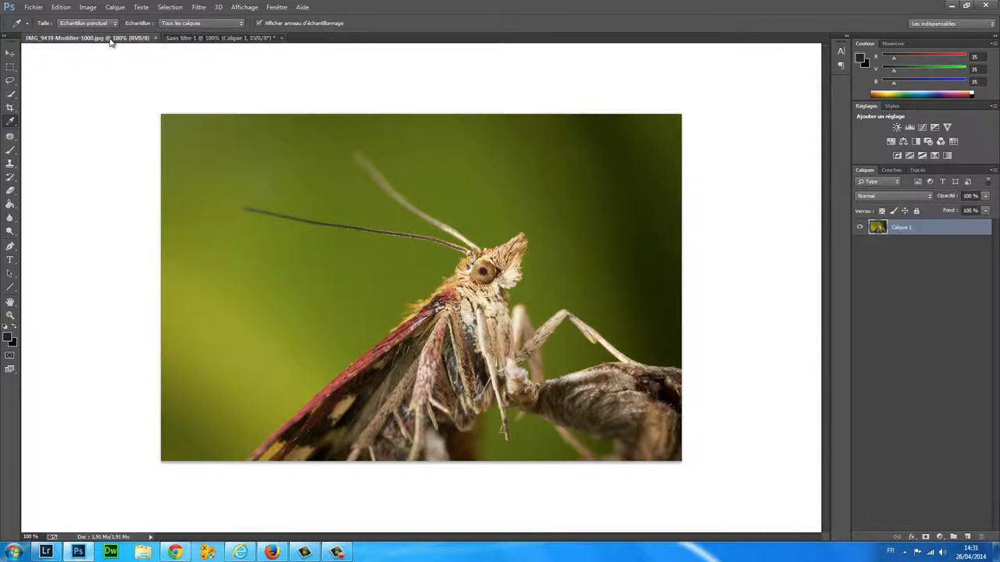
{"action": "left_click", "coordinate": [192, 39]}
{"action": "left_click", "coordinate": [129, 40]}
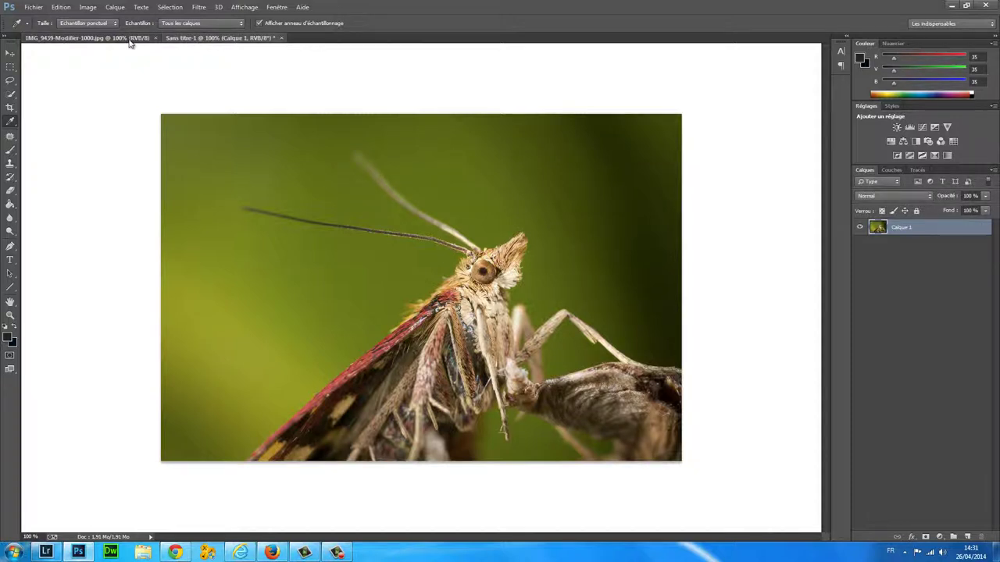
{"action": "left_click", "coordinate": [193, 38]}
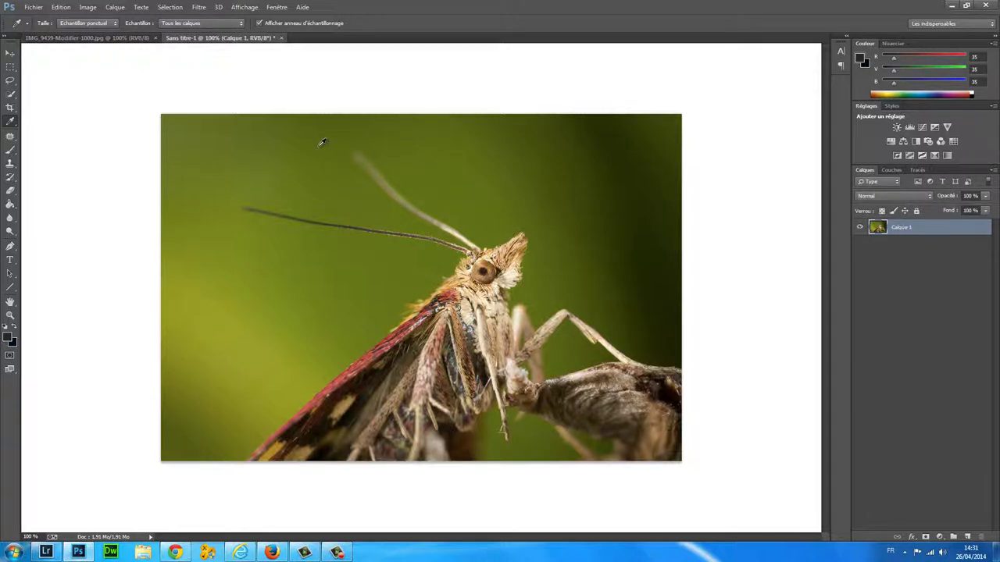